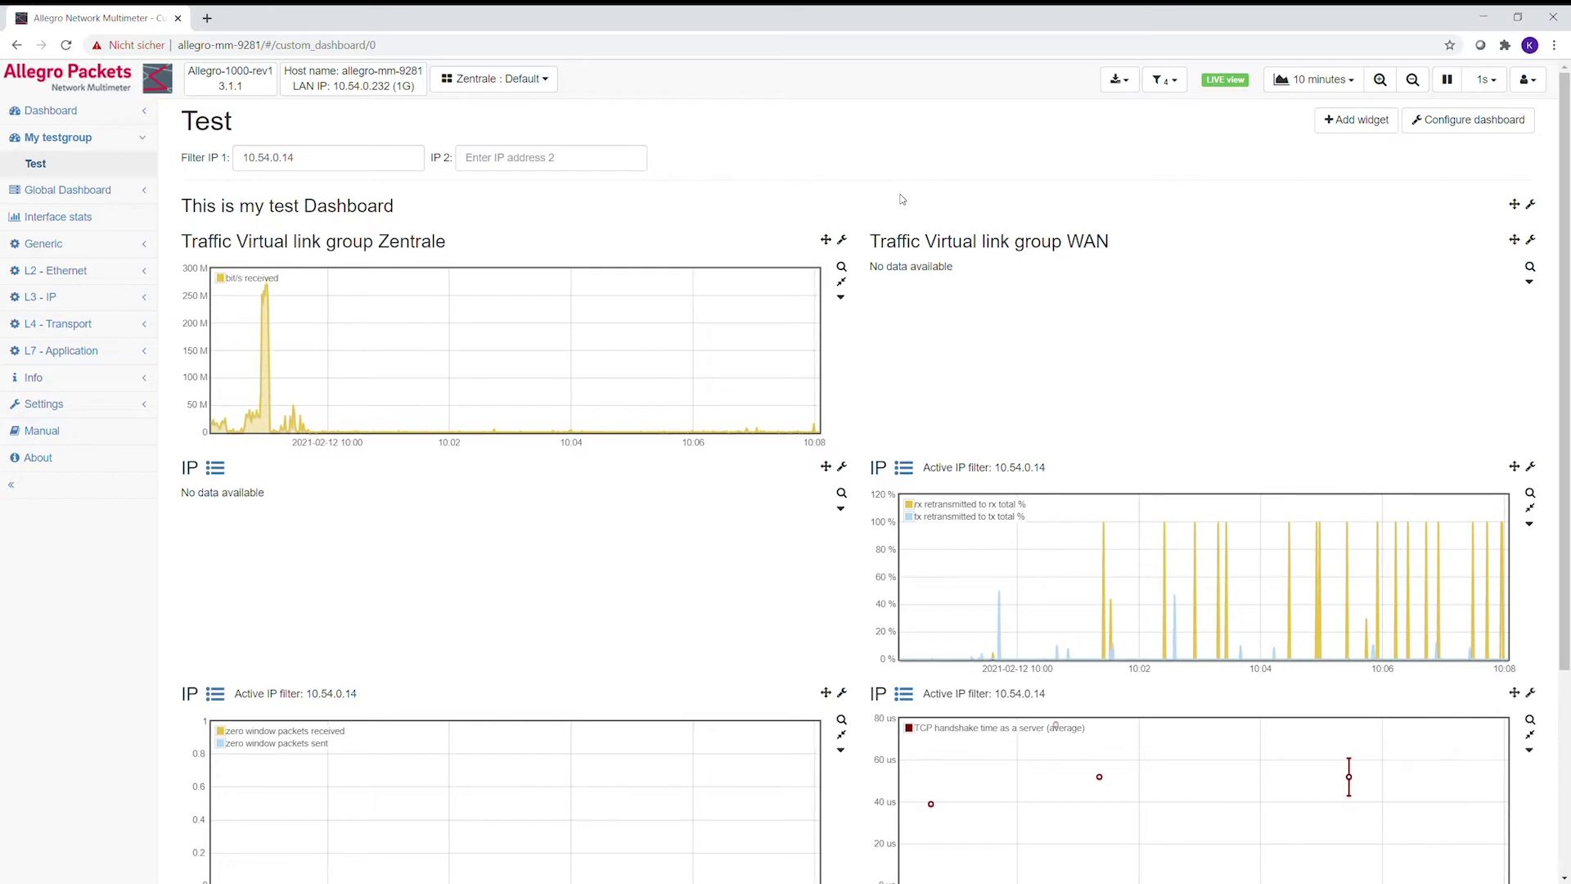
# Rename the custom dashboard Test as Test123
pyautogui.click(1508, 121)
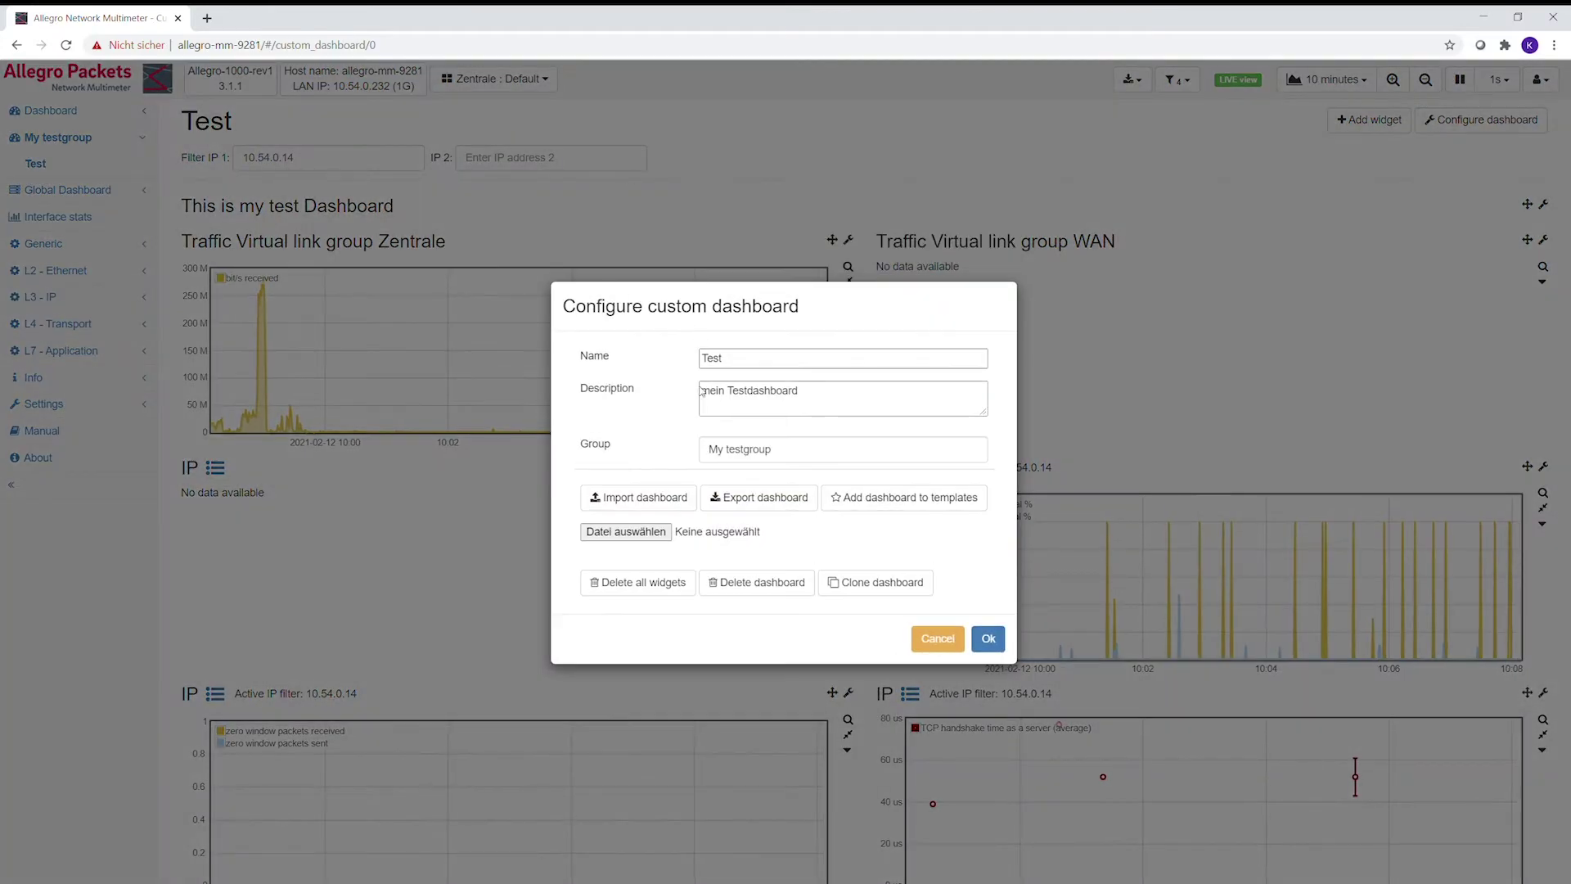
pyautogui.click(732, 357)
pyautogui.write('123')
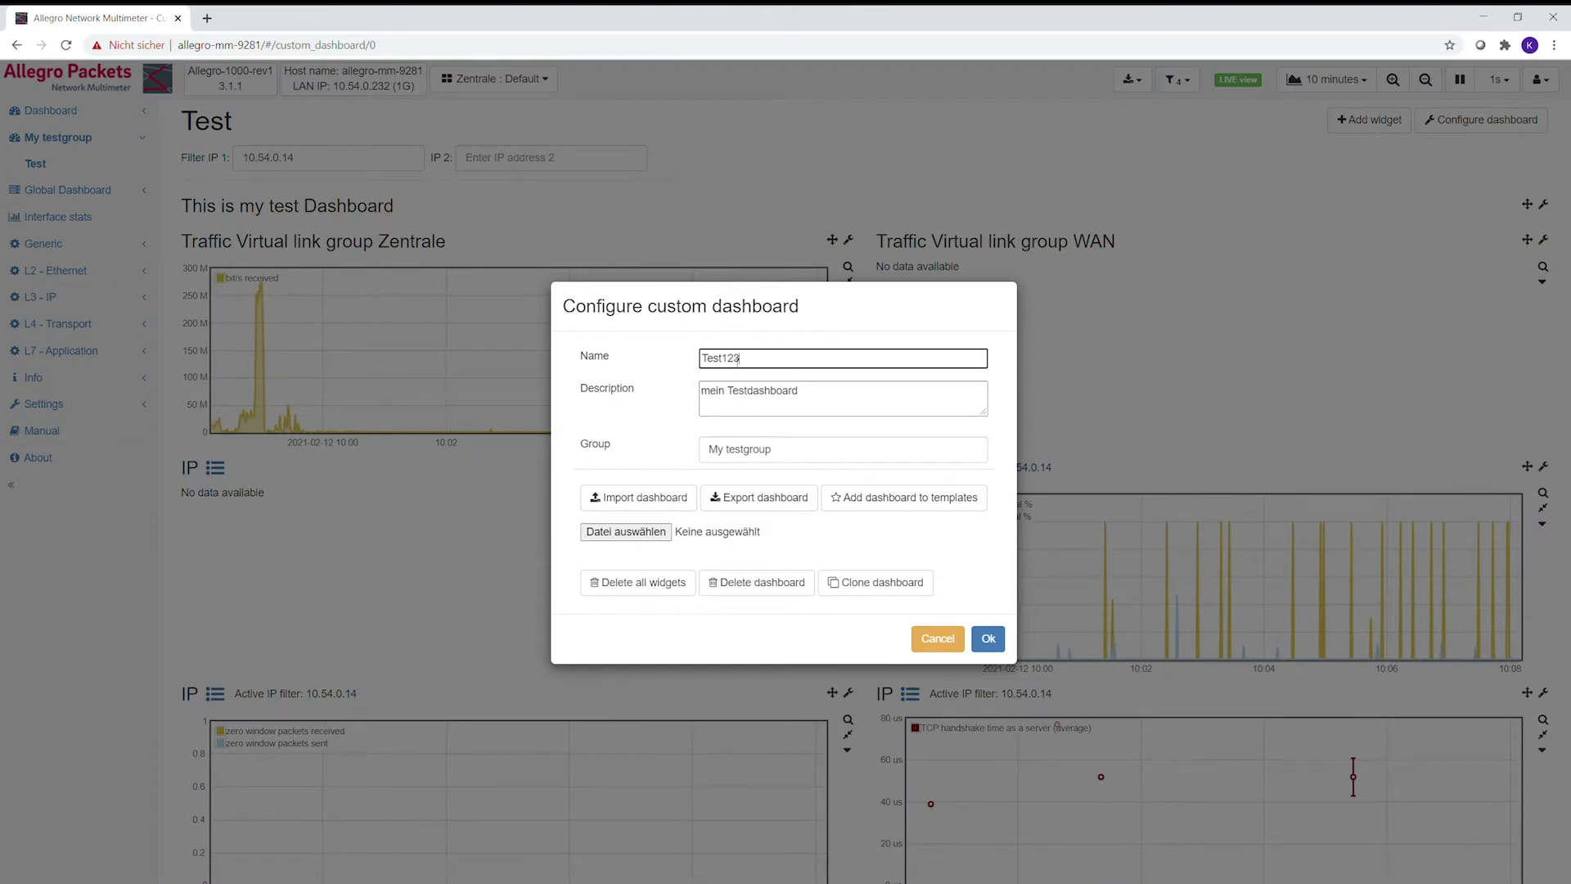
pyautogui.click(986, 638)
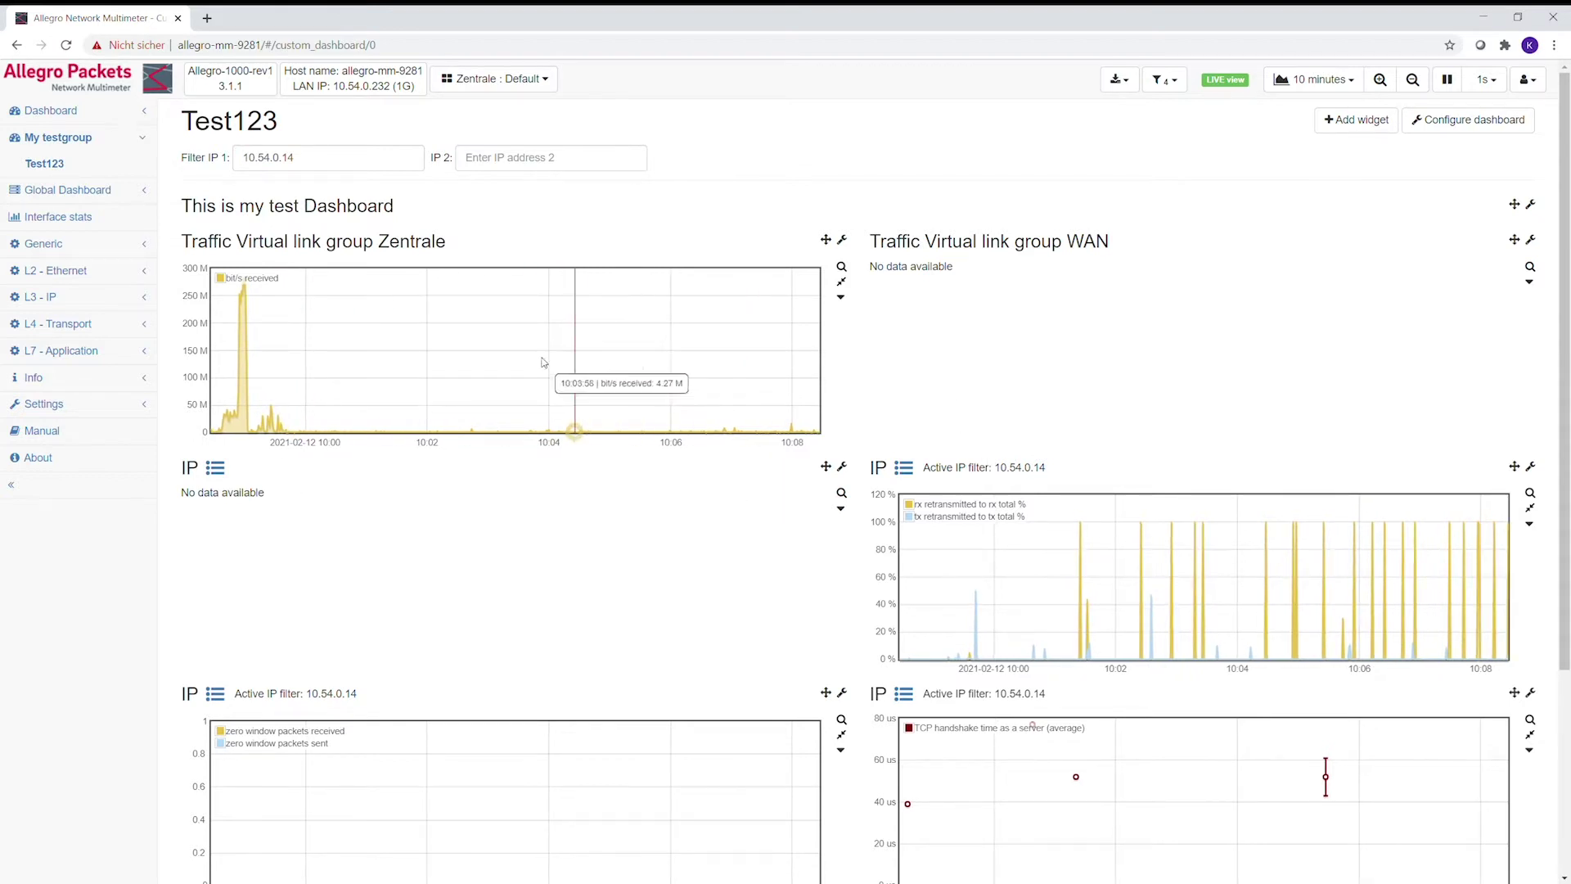
# Look through the dashboard's widgets and set their time range to 1 day LIVE
pyautogui.scroll(-3, 851, 356)
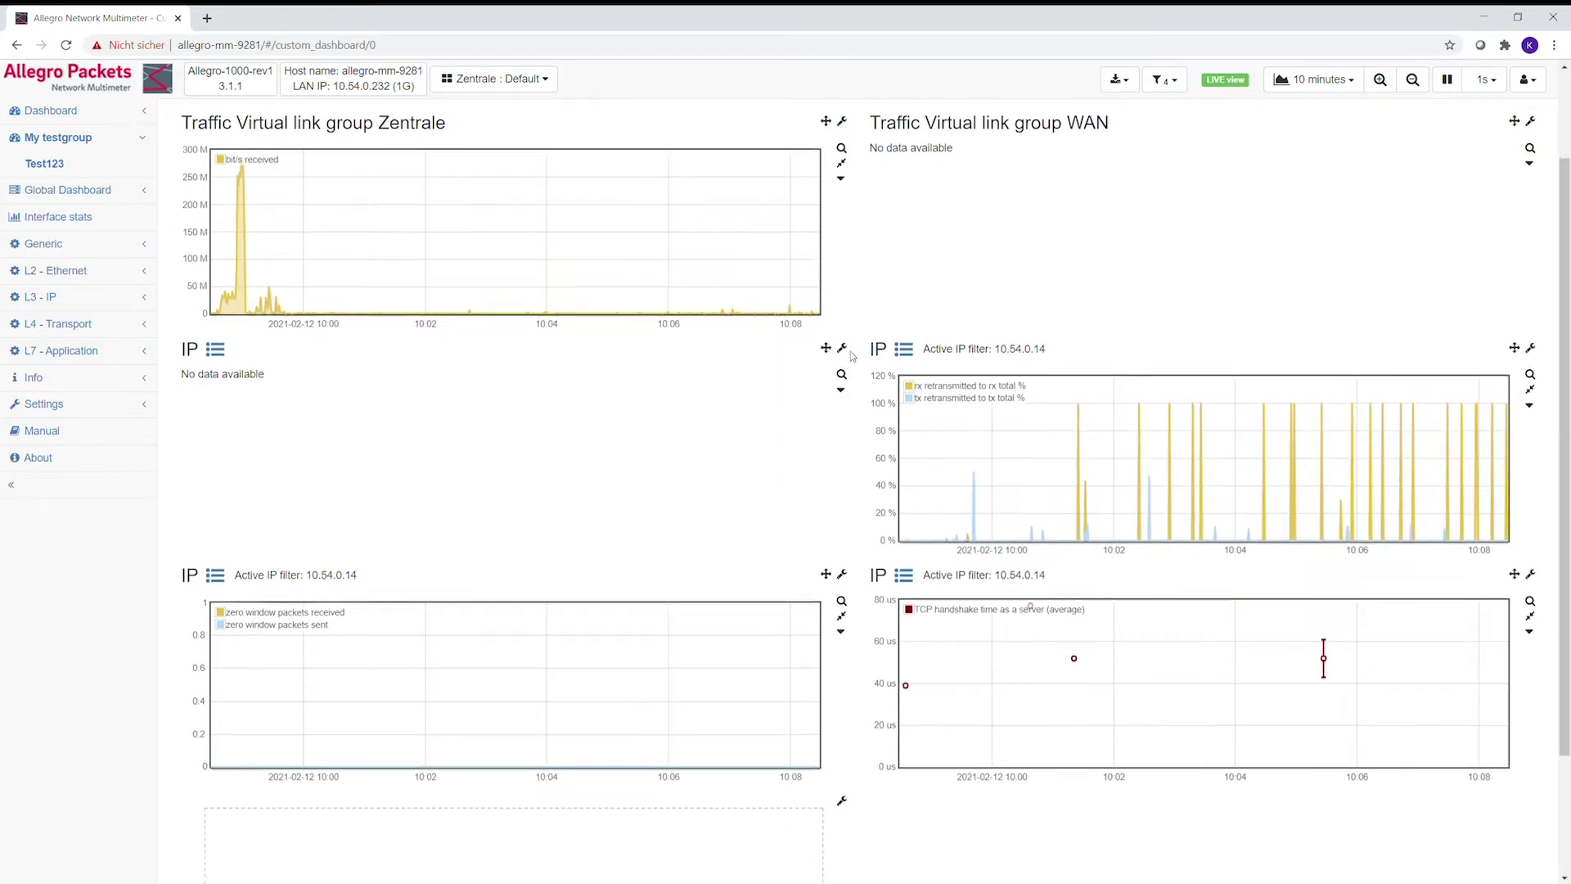
pyautogui.scroll(3, 851, 356)
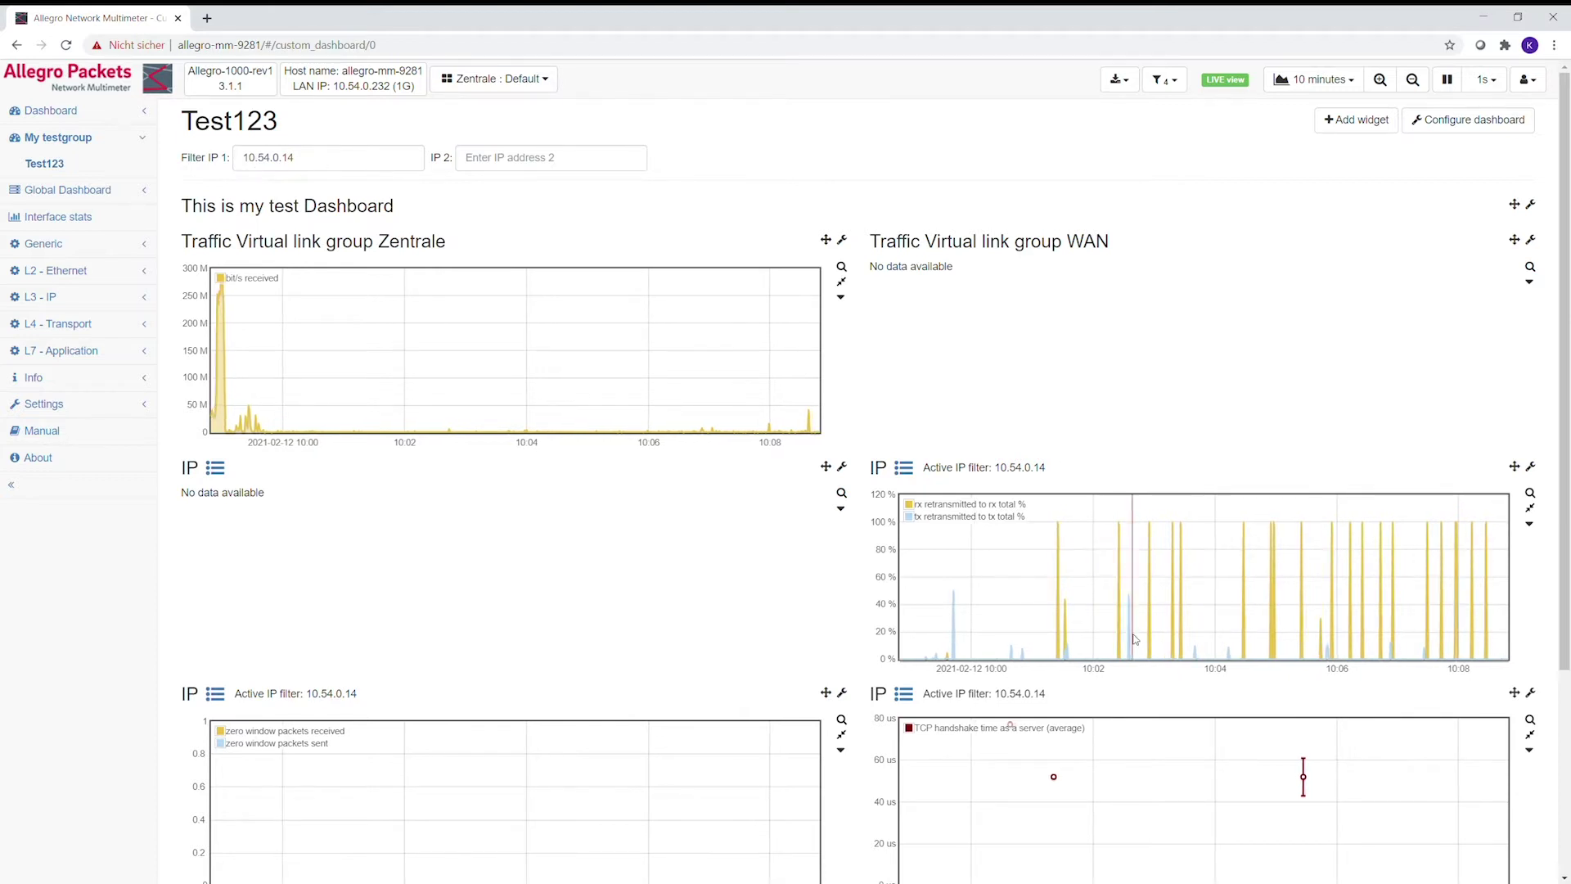
pyautogui.scroll(-3, 1170, 368)
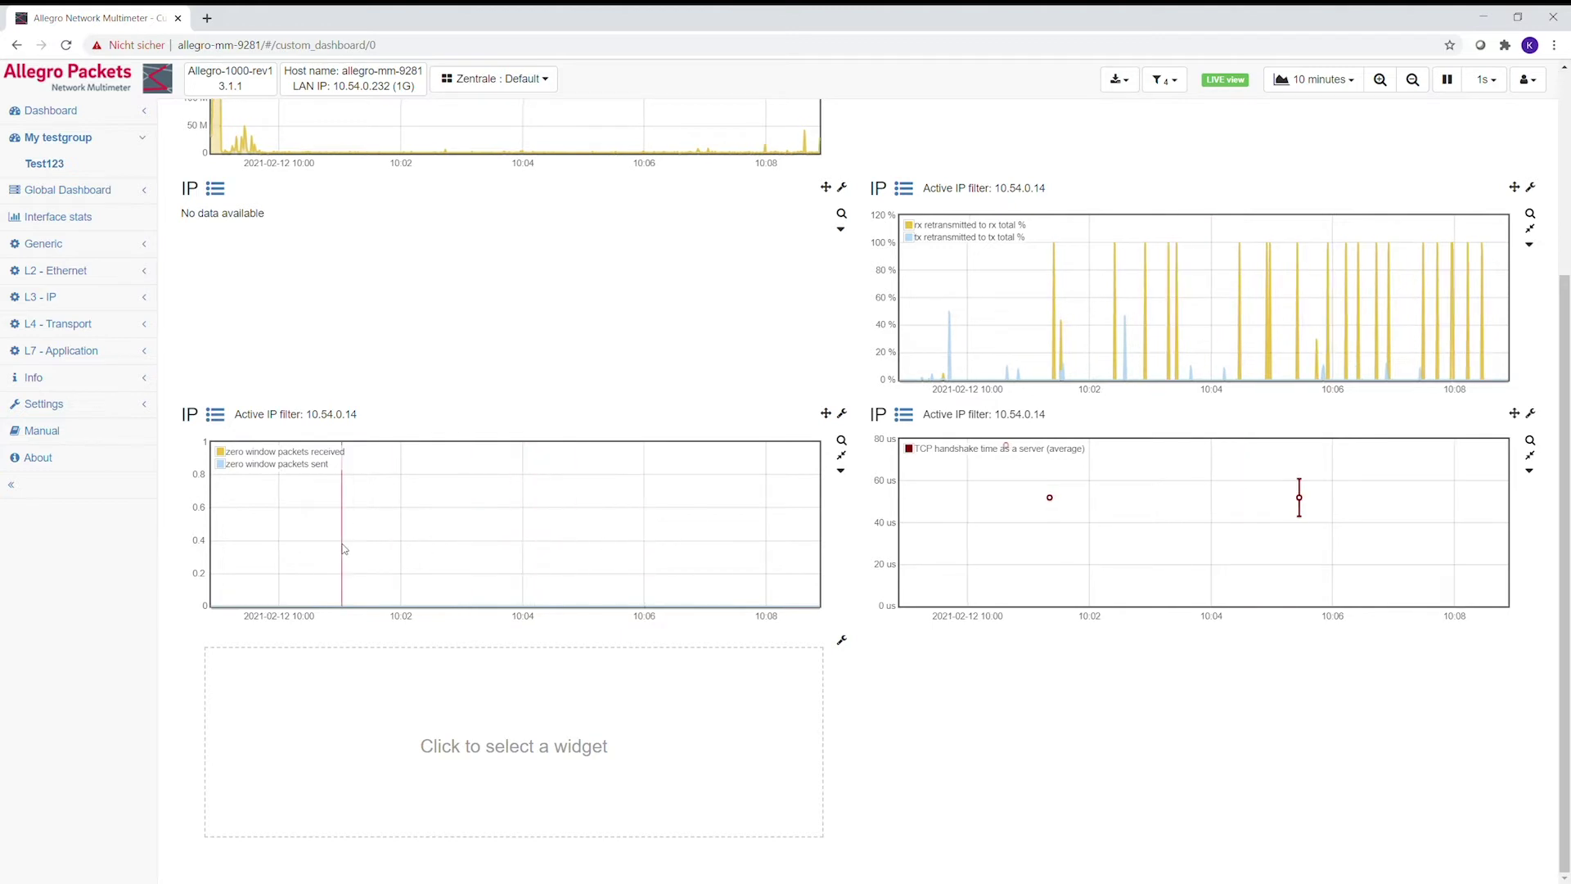
pyautogui.scroll(3, 340, 551)
pyautogui.click(1336, 78)
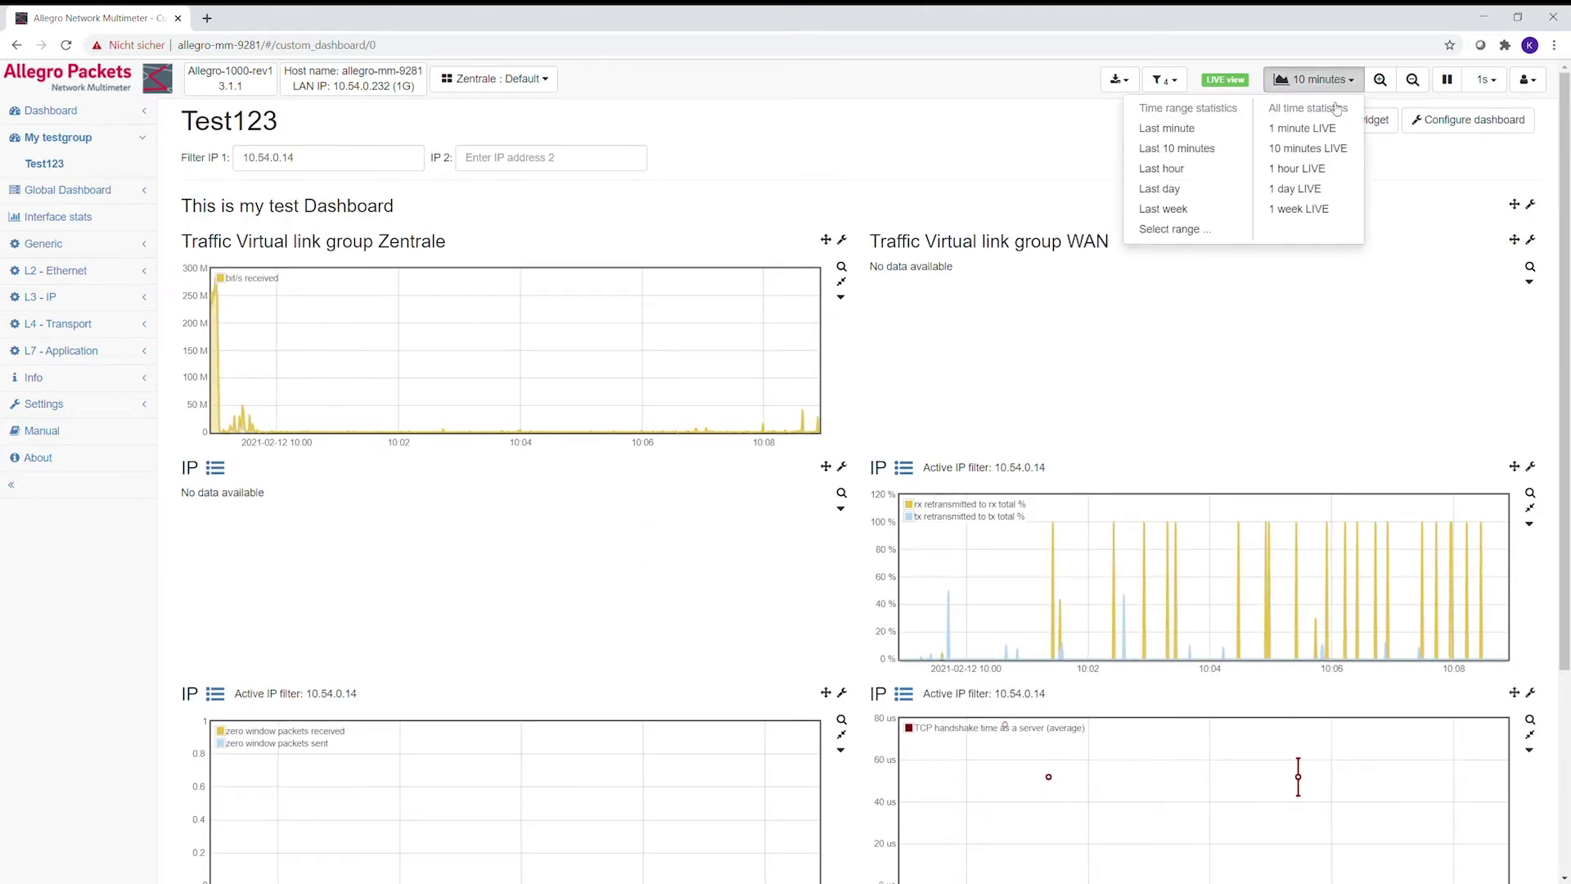
pyautogui.click(1327, 191)
pyautogui.scroll(-3, 1234, 370)
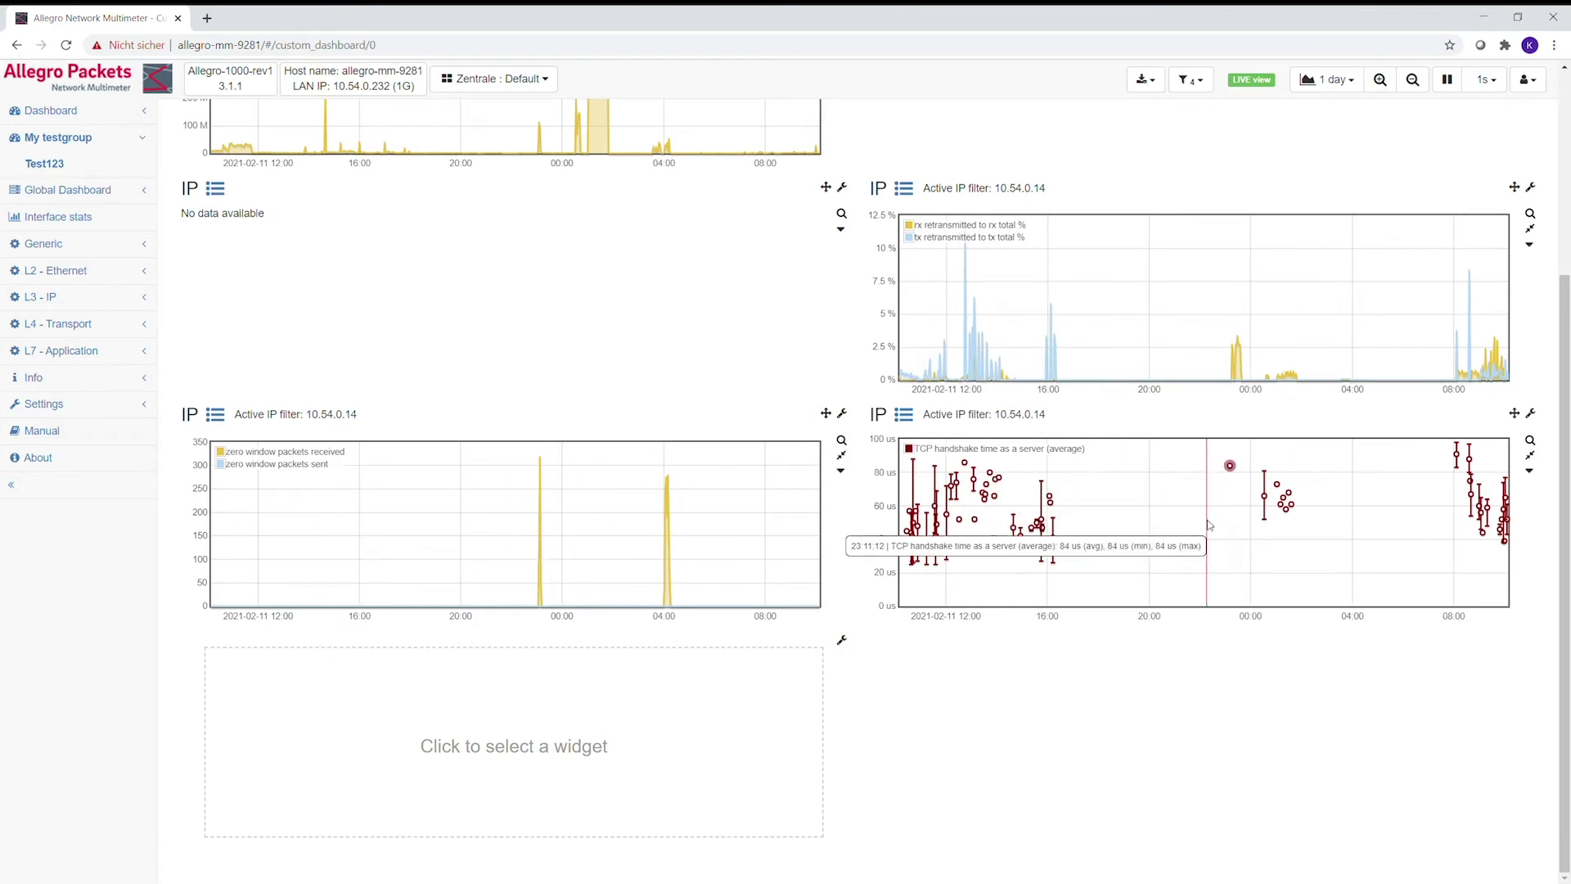
# Set the dashboard's Filter IP 1 to 10.54.0.254 and review the filtered IP graphs
pyautogui.scroll(3, 1210, 526)
pyautogui.click(376, 170)
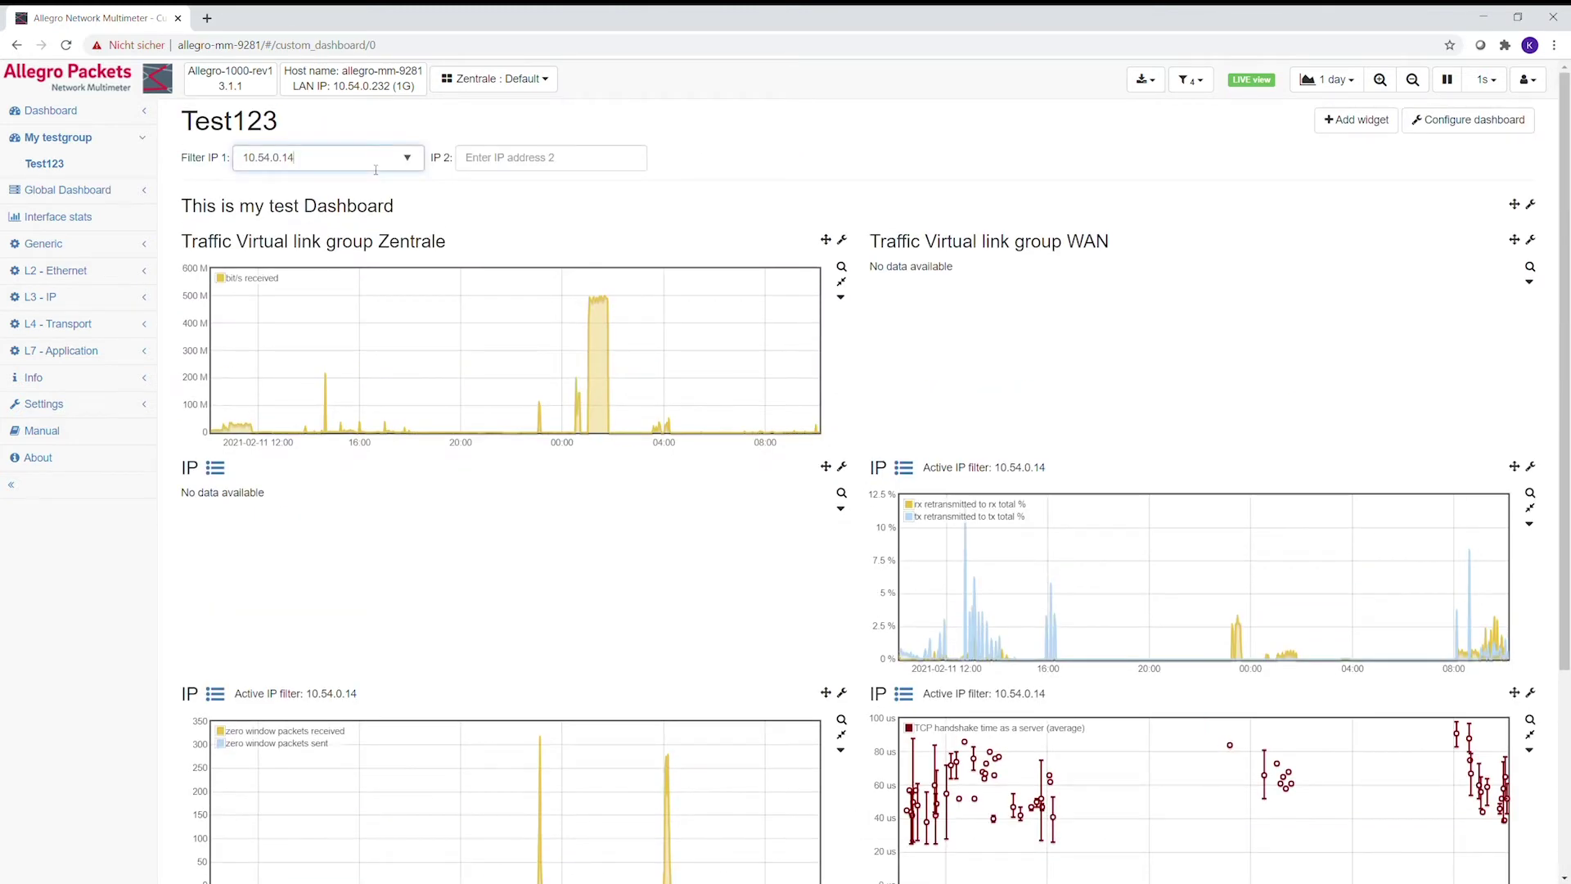
pyautogui.press('BackSpace')
pyautogui.press('BackSpace')
pyautogui.write('254')
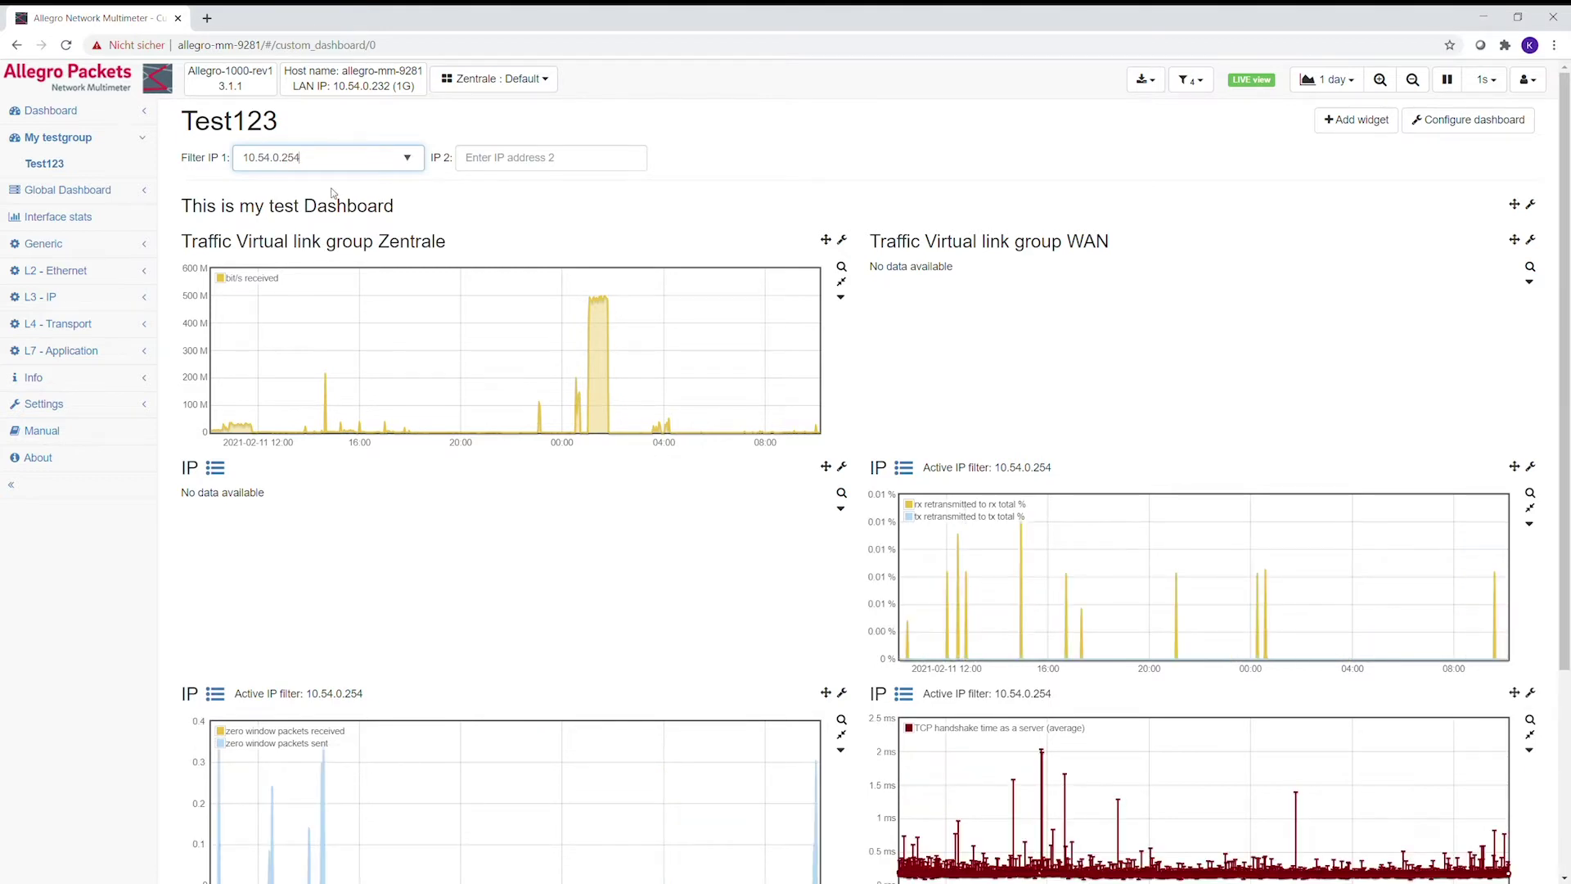
pyautogui.scroll(-2, 982, 180)
pyautogui.scroll(-1, 981, 180)
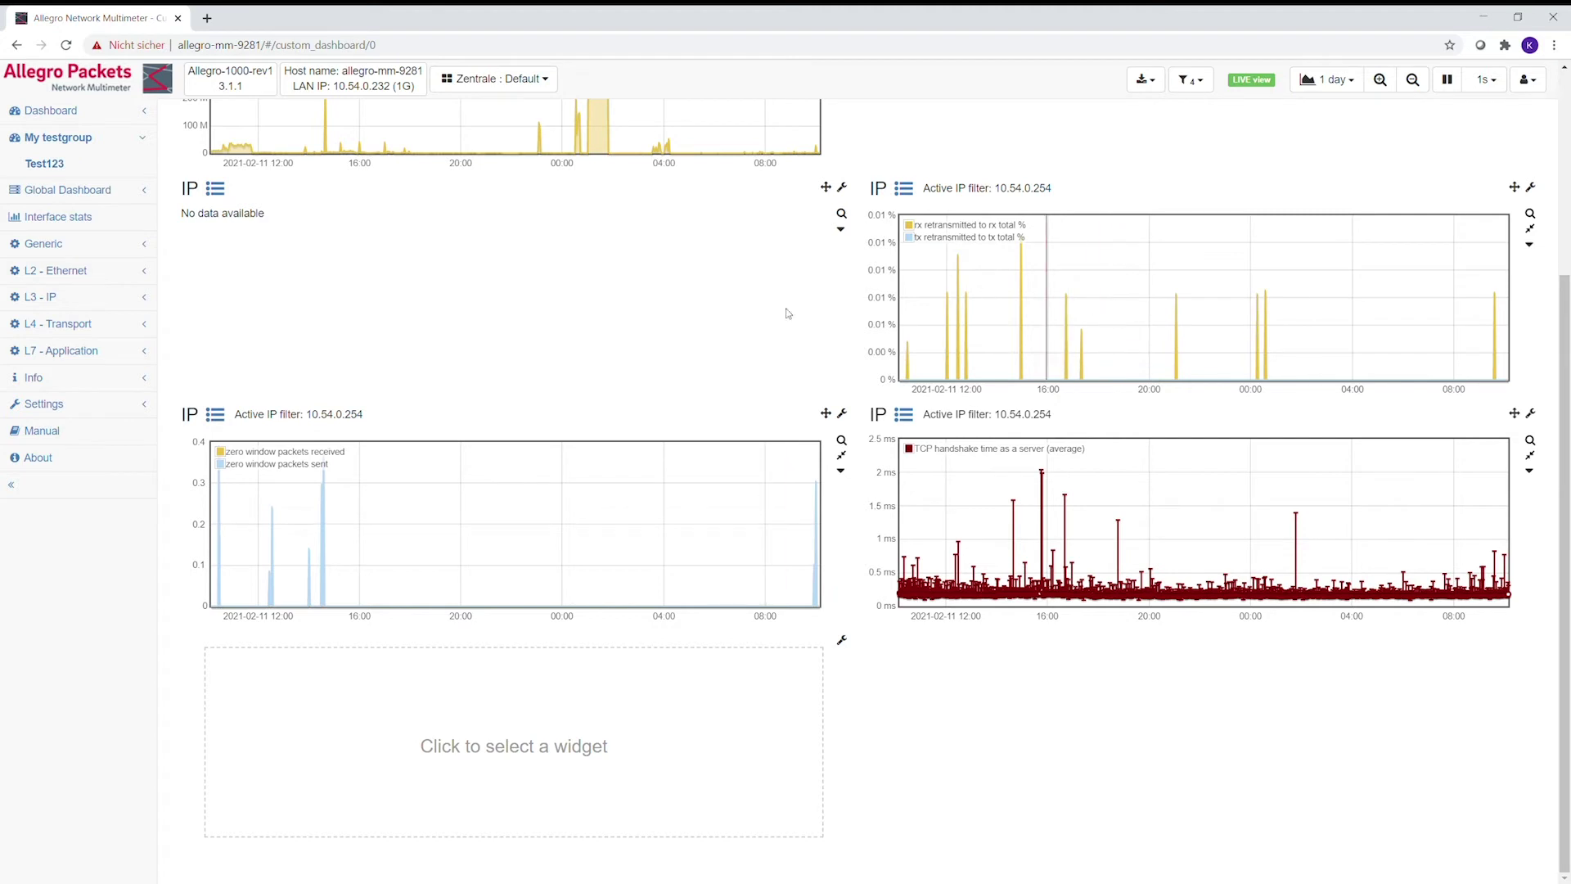
pyautogui.scroll(3, 850, 566)
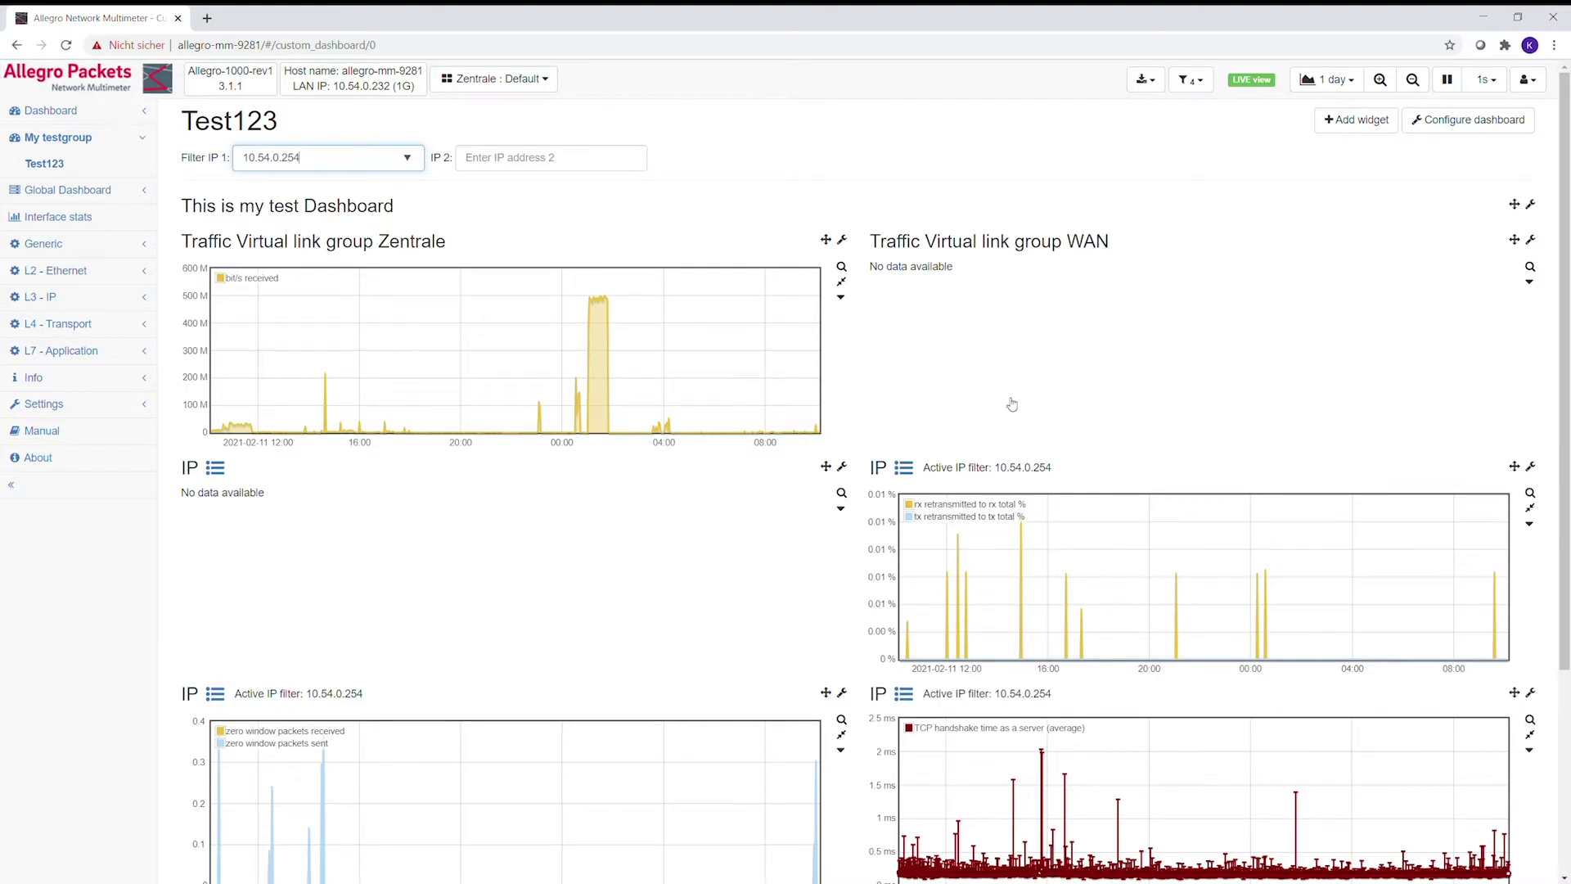
# Preview the Layer 7 widget offered for the dashboard and close the widget selection without adding it
pyautogui.click(1373, 126)
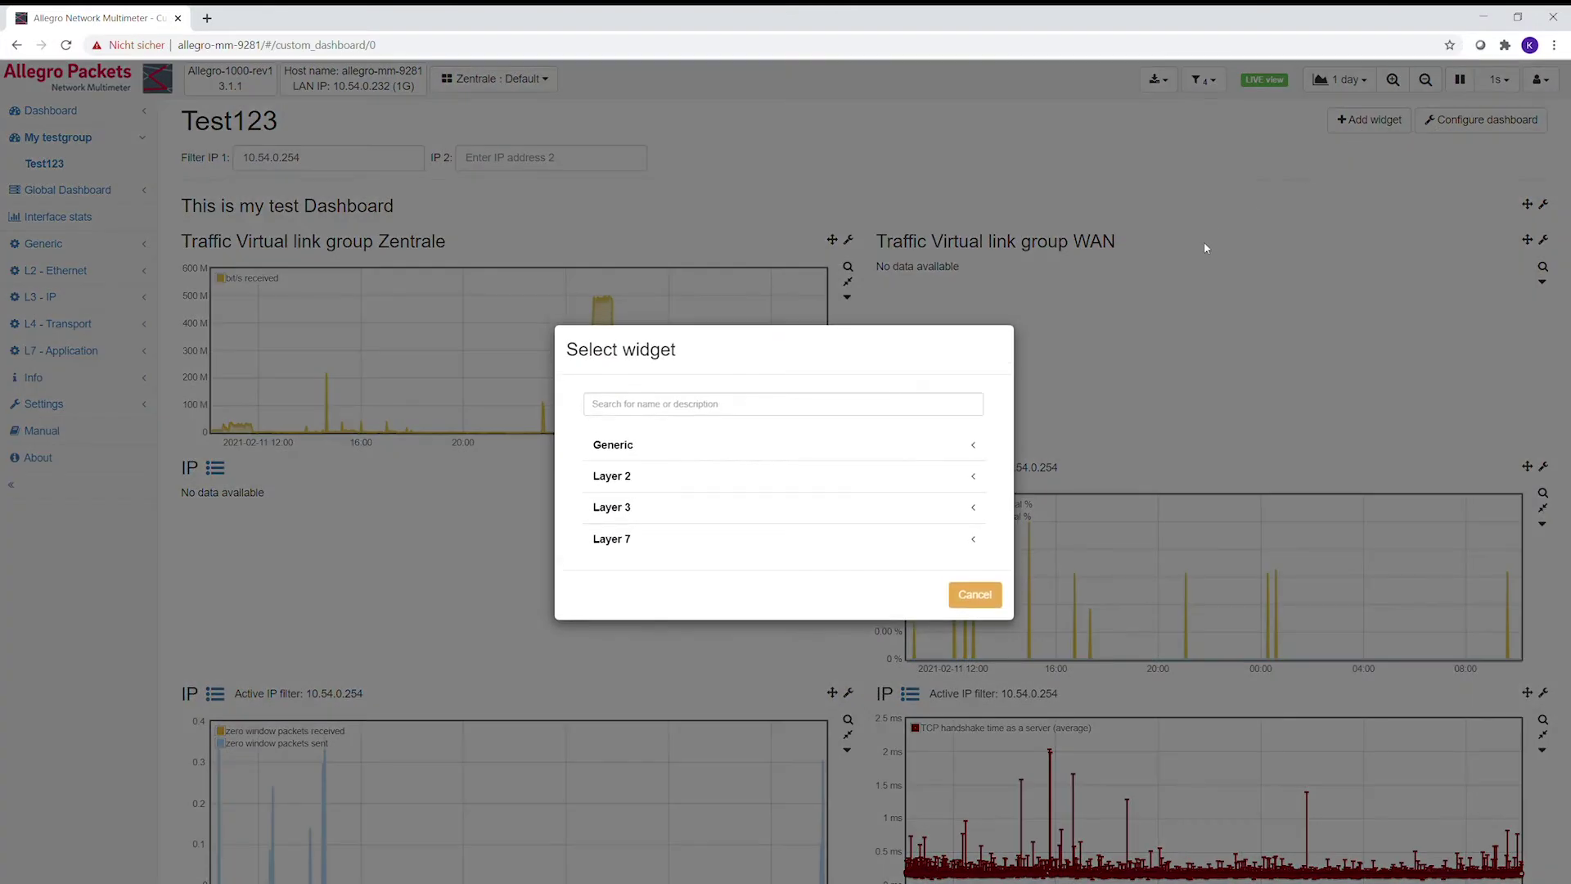
pyautogui.click(610, 539)
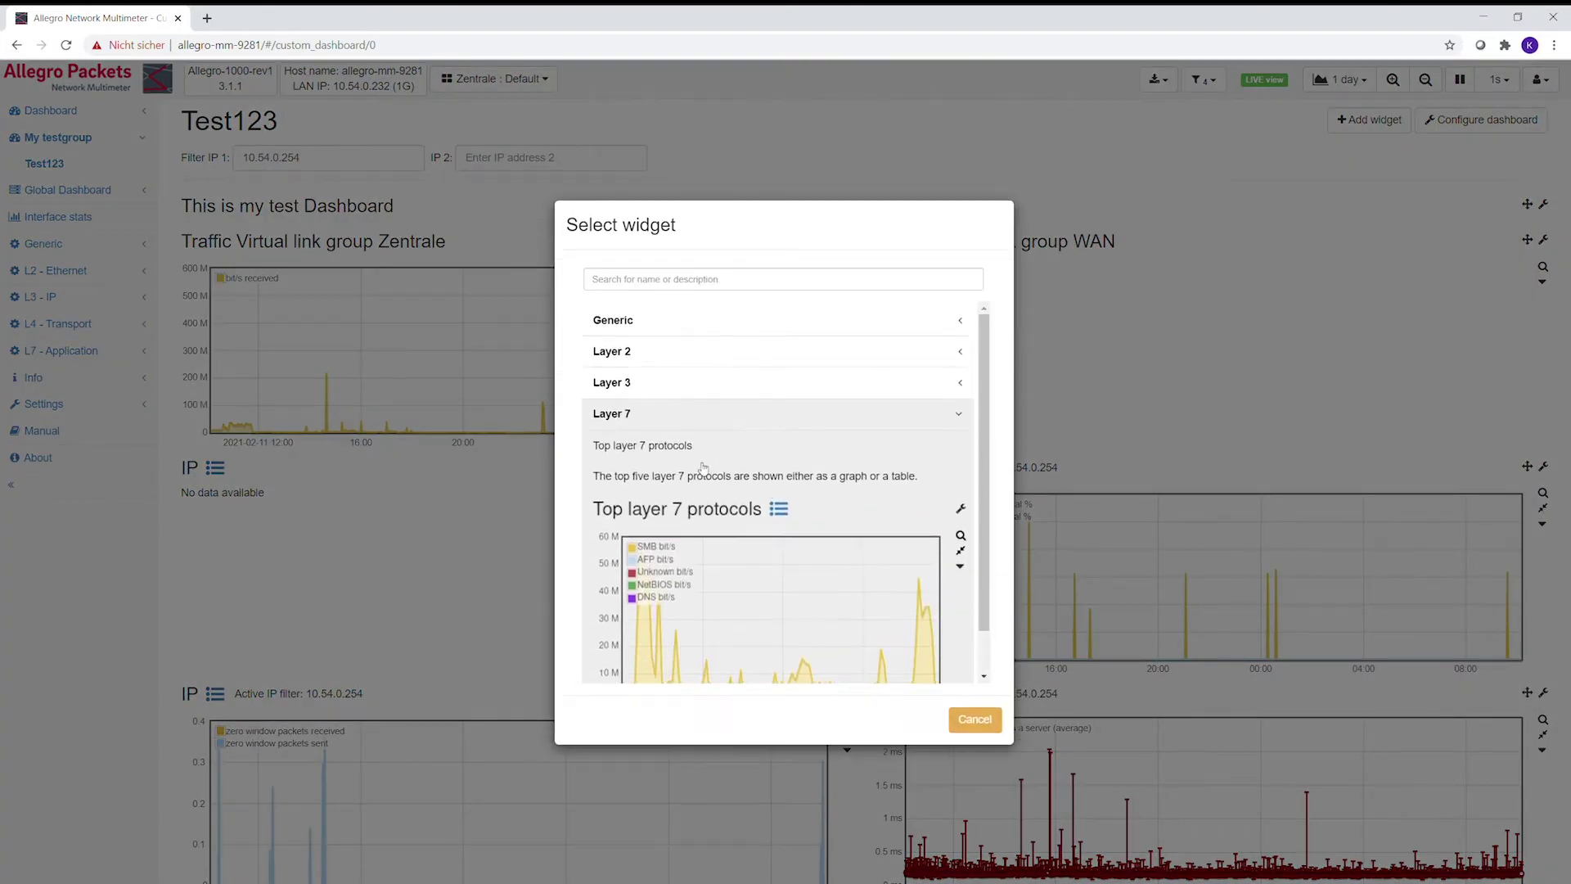
pyautogui.click(652, 415)
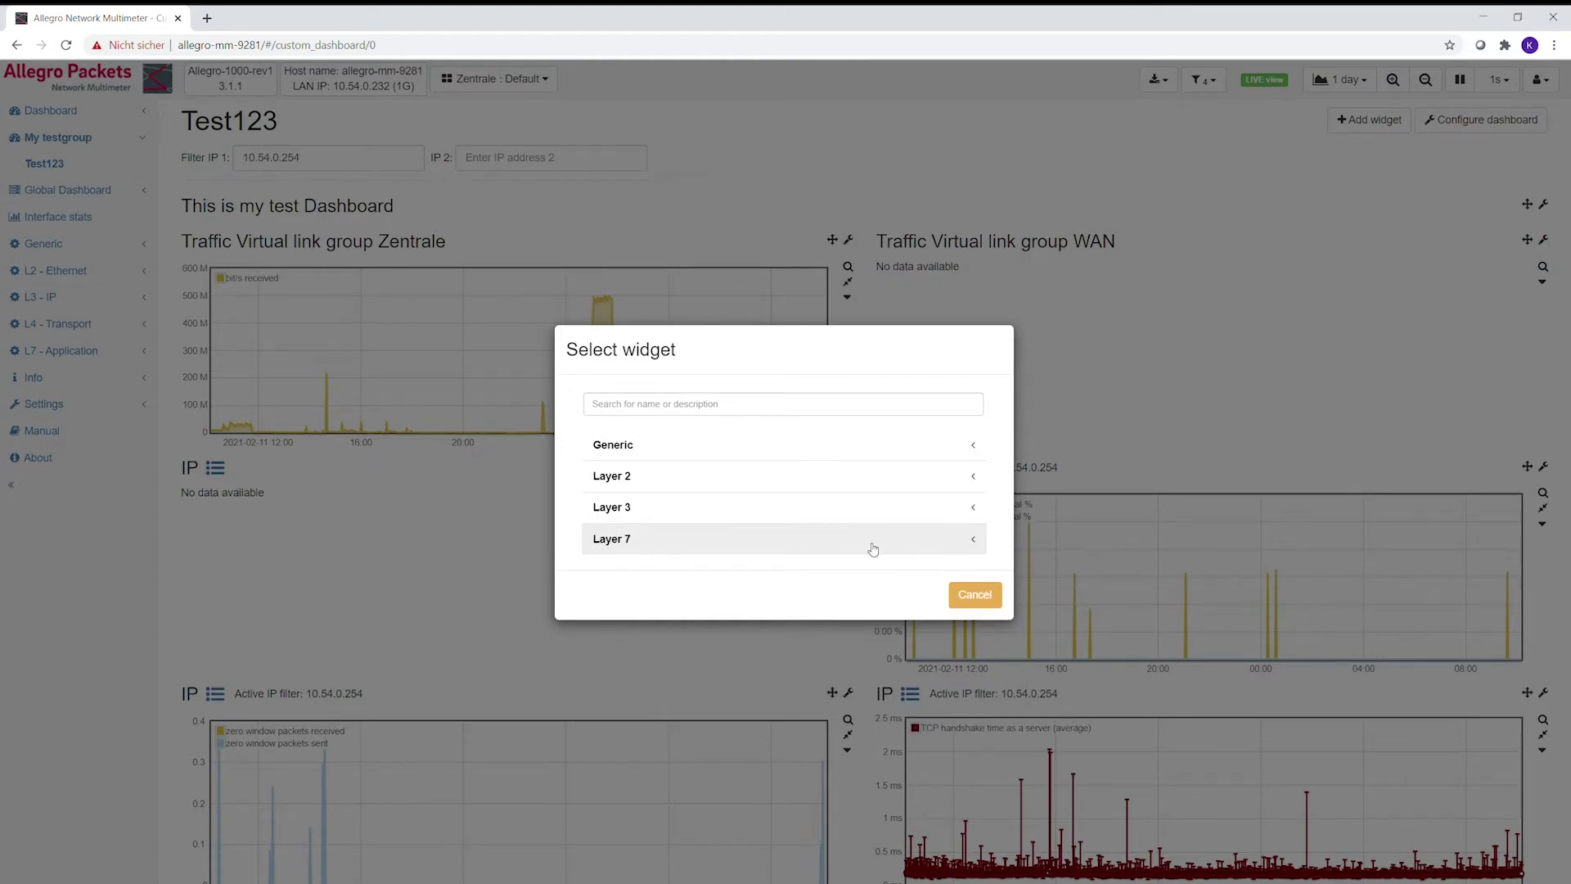
pyautogui.click(972, 596)
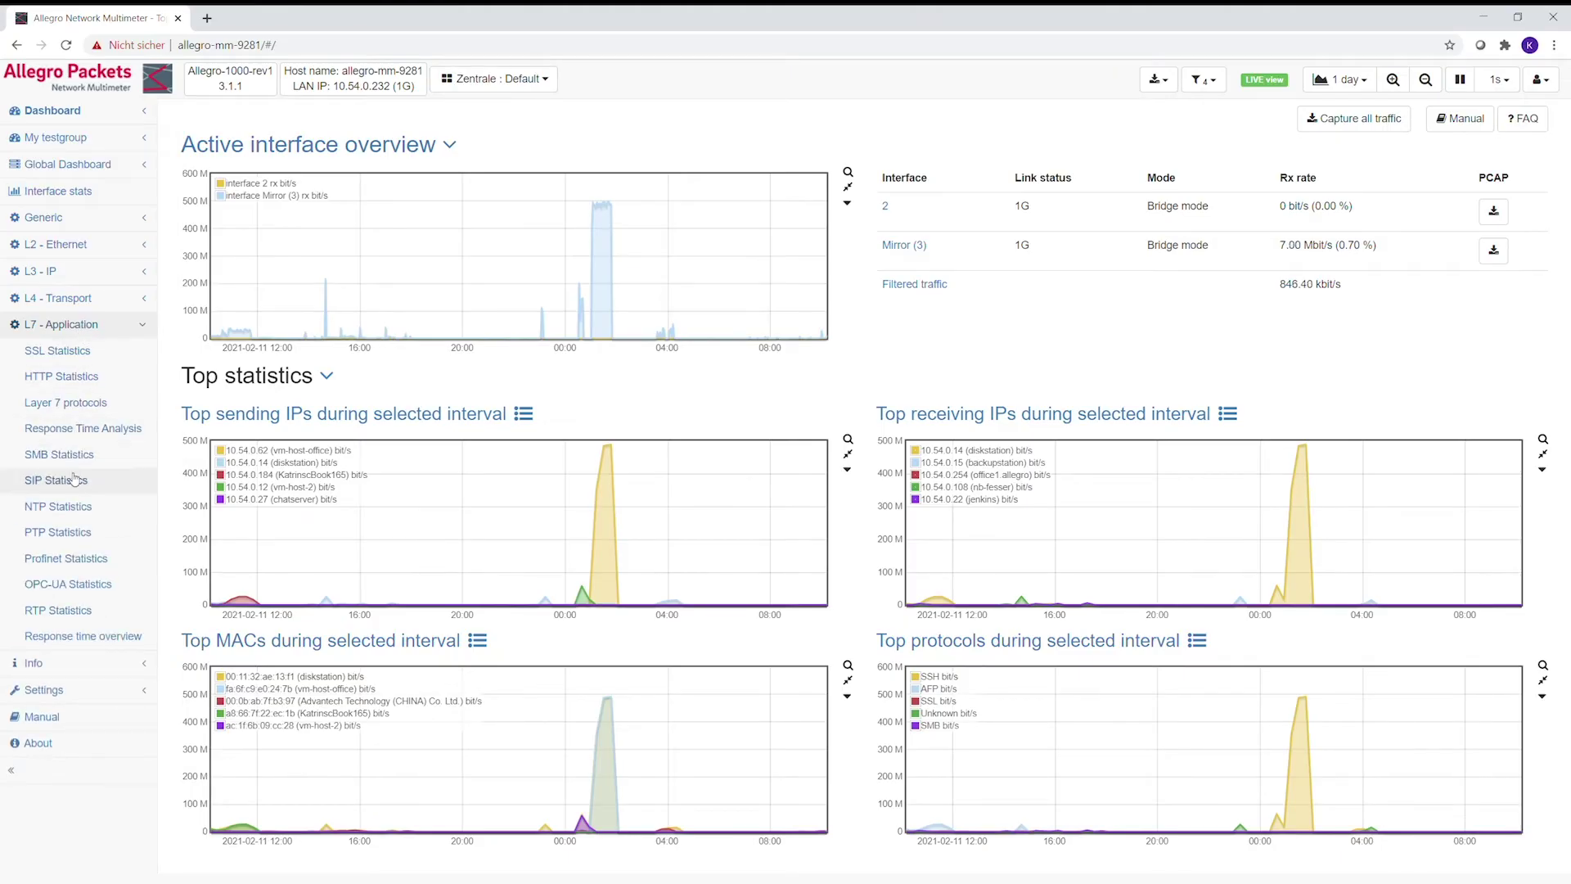
# Show the SIP calls list in the SIP statistics and open the call details for the first call's callee
pyautogui.click(72, 474)
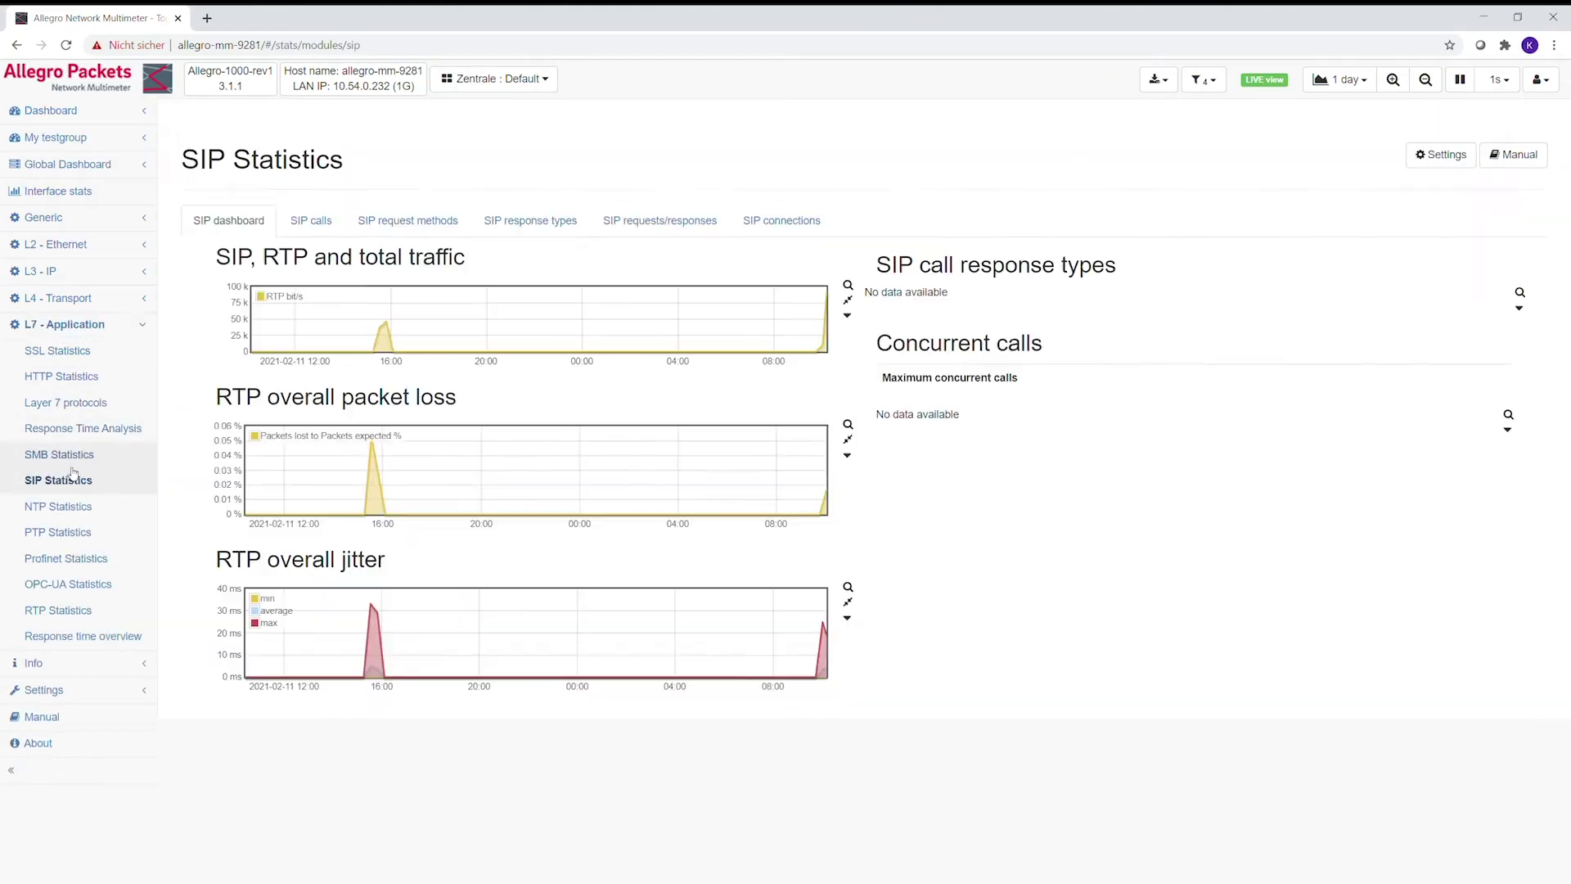
pyautogui.click(326, 220)
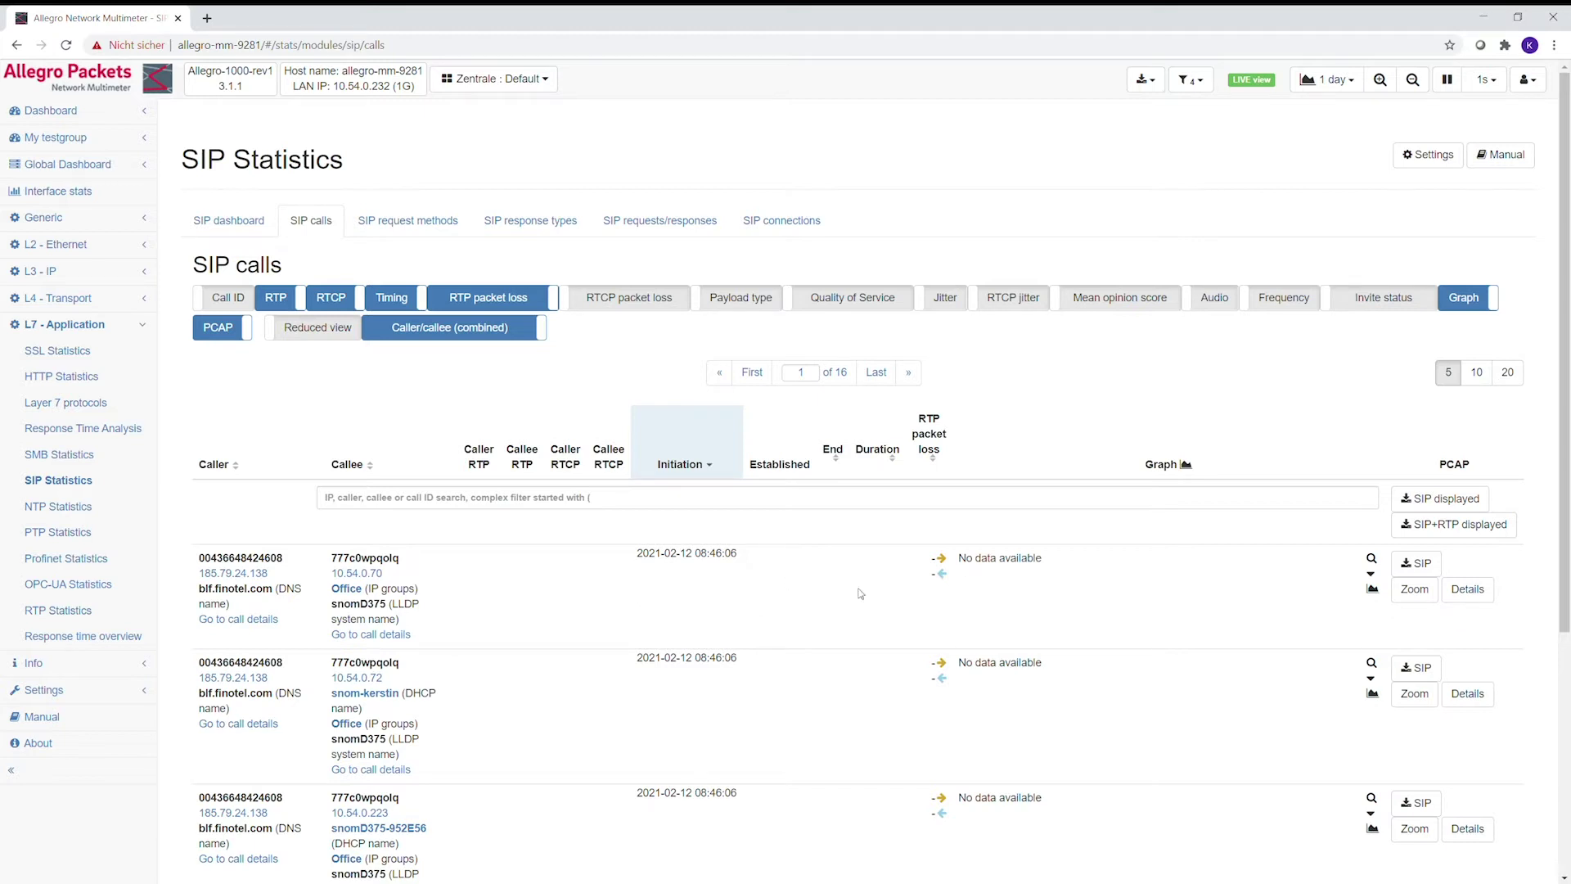
pyautogui.click(397, 643)
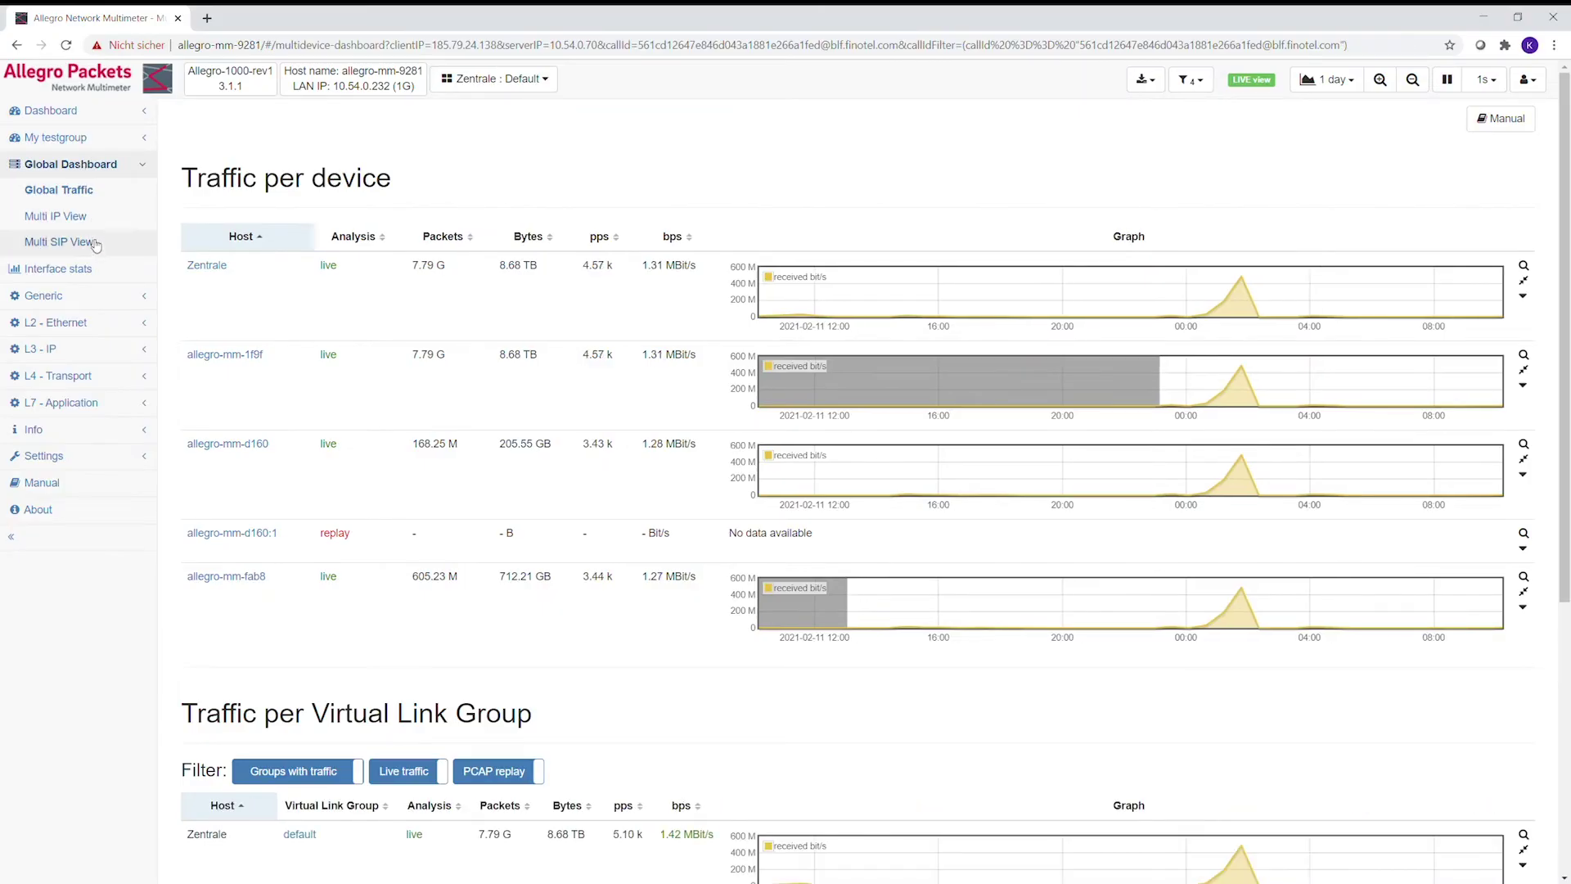
# Display the Multi SIP View listing SIP calls from all devices and virtual link groups
pyautogui.click(92, 244)
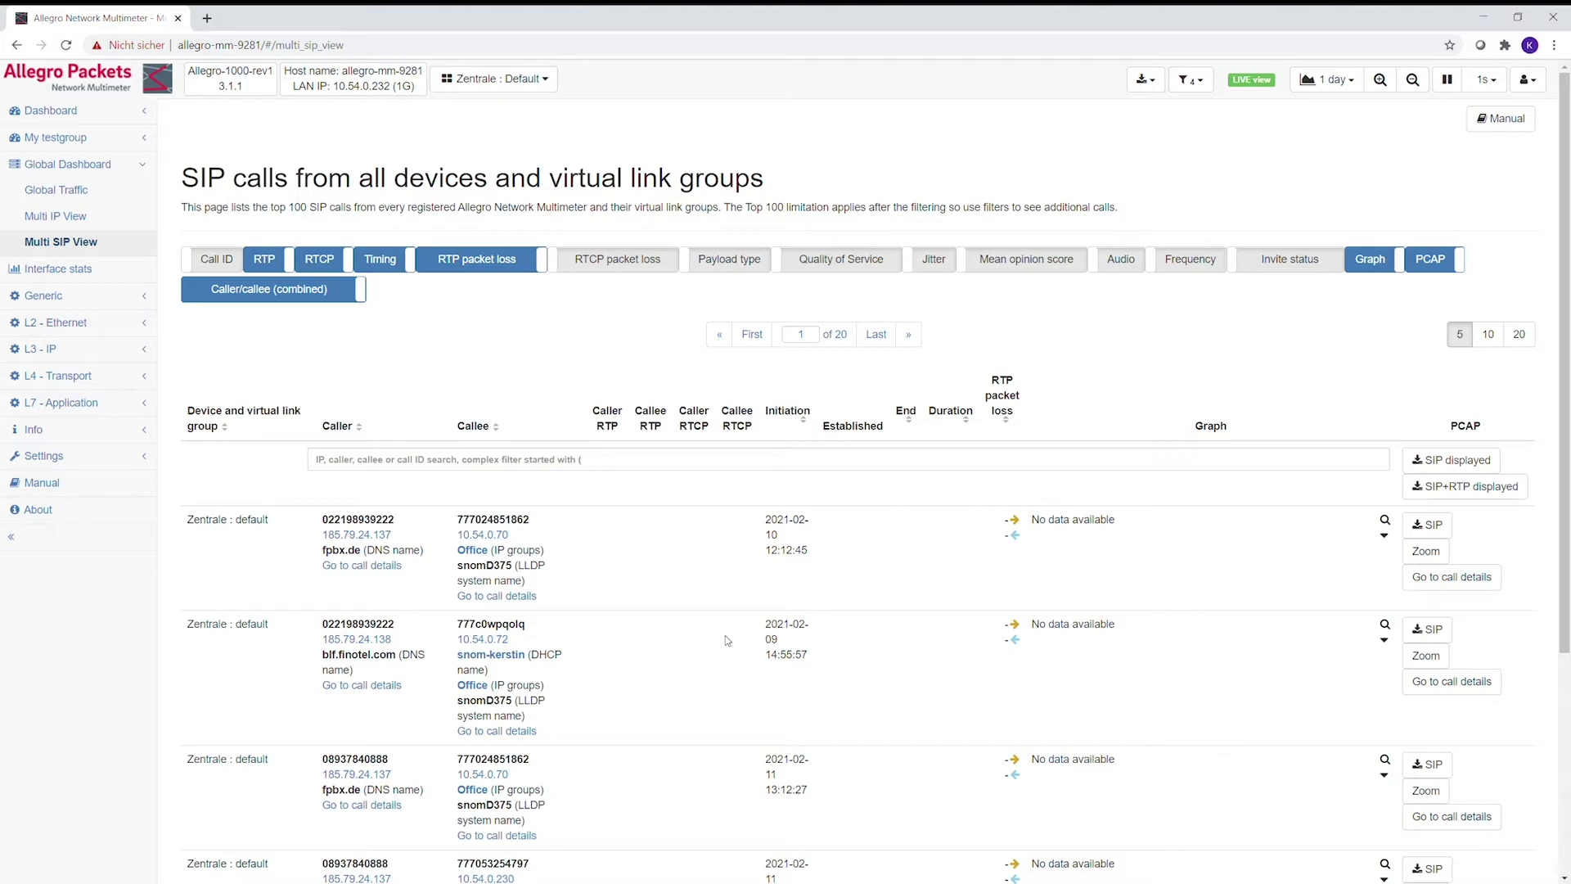
pyautogui.click(93, 165)
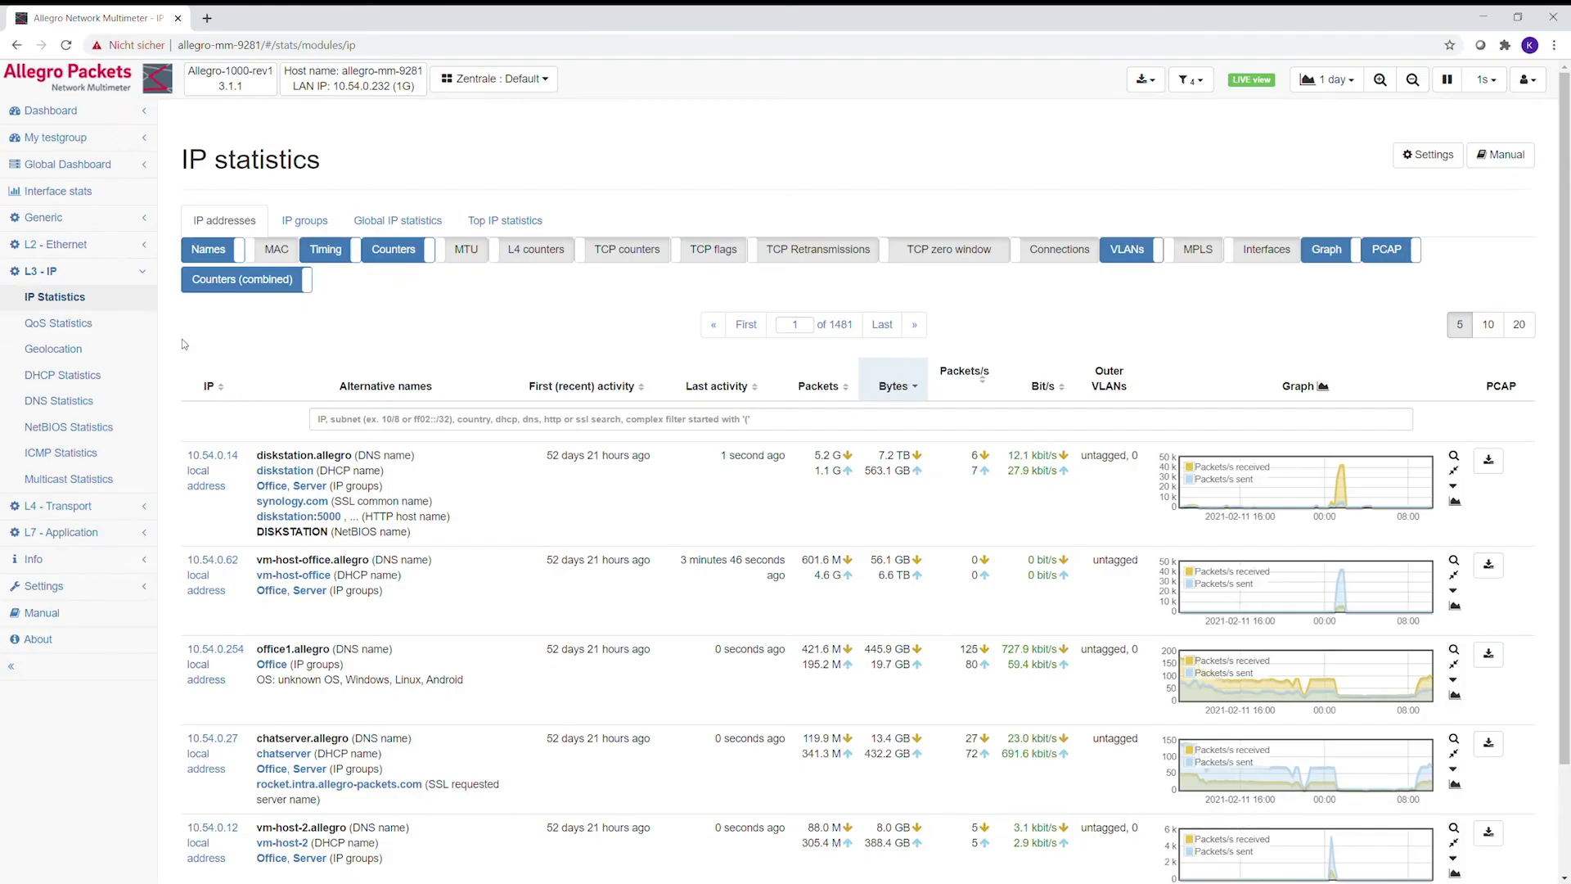
# Show the IP groups in the IP statistics and open their configuration
pyautogui.click(298, 222)
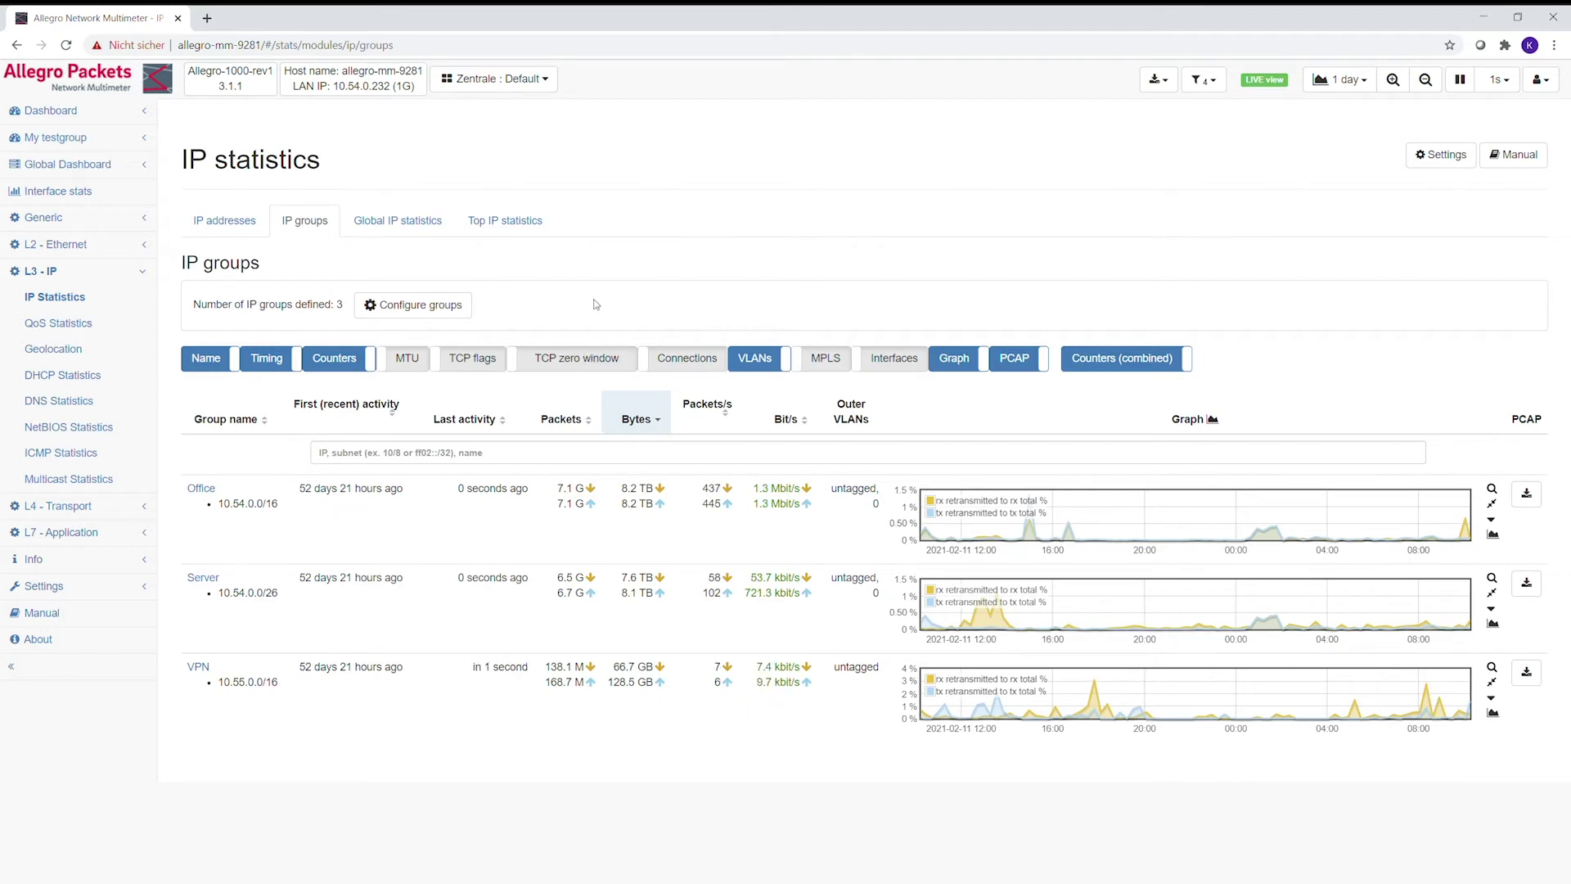
pyautogui.click(449, 304)
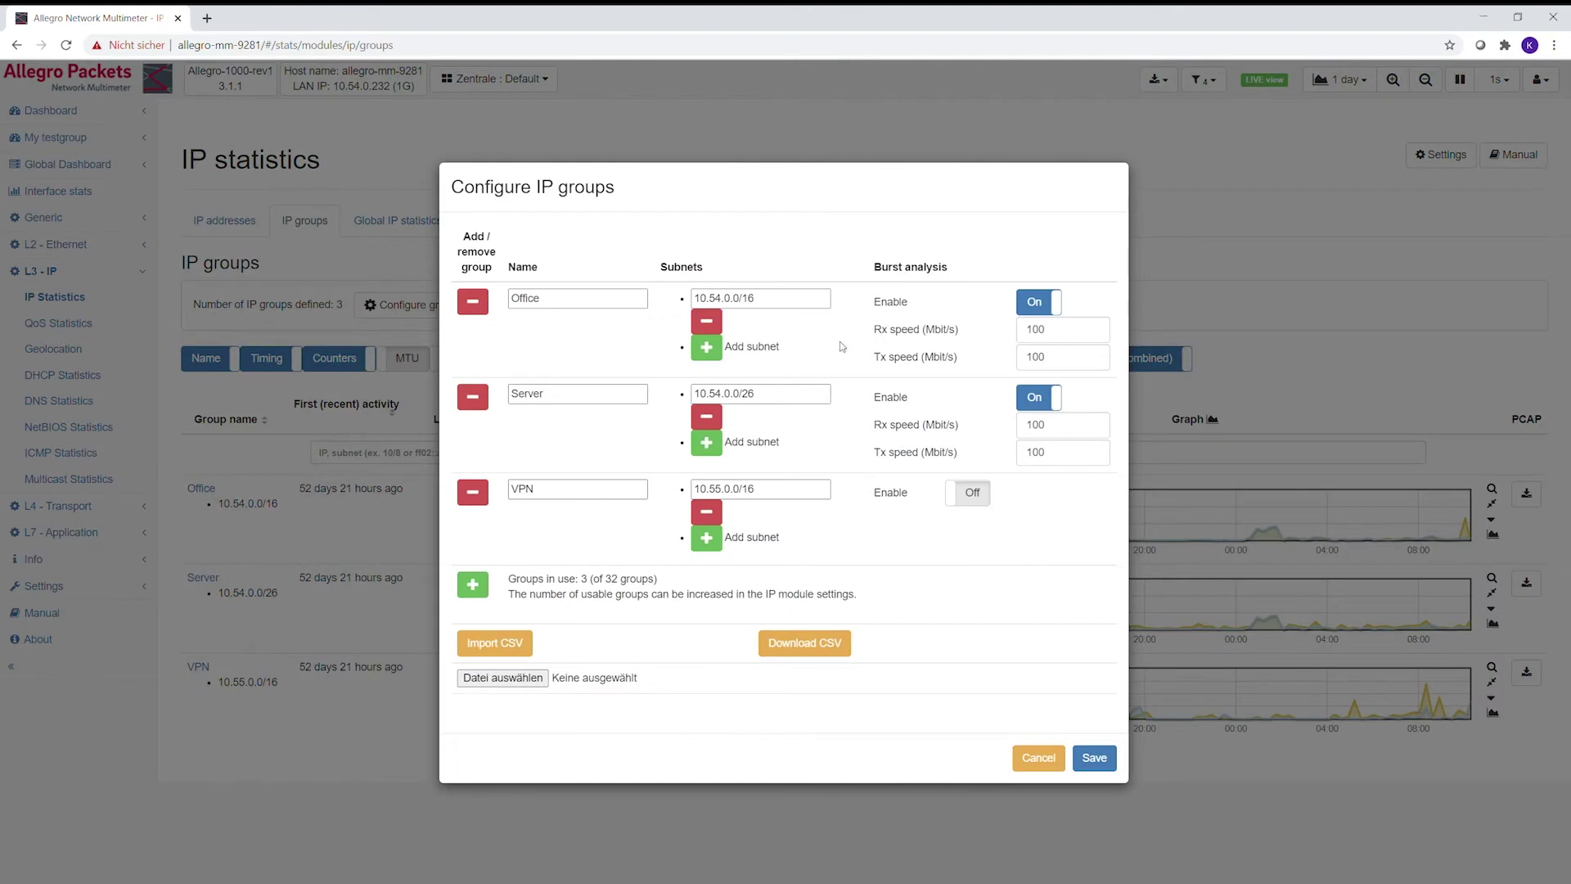
# Try adding two extra subnets to the Office IP group, remove them and discard the group configuration
pyautogui.click(704, 347)
pyautogui.click(706, 371)
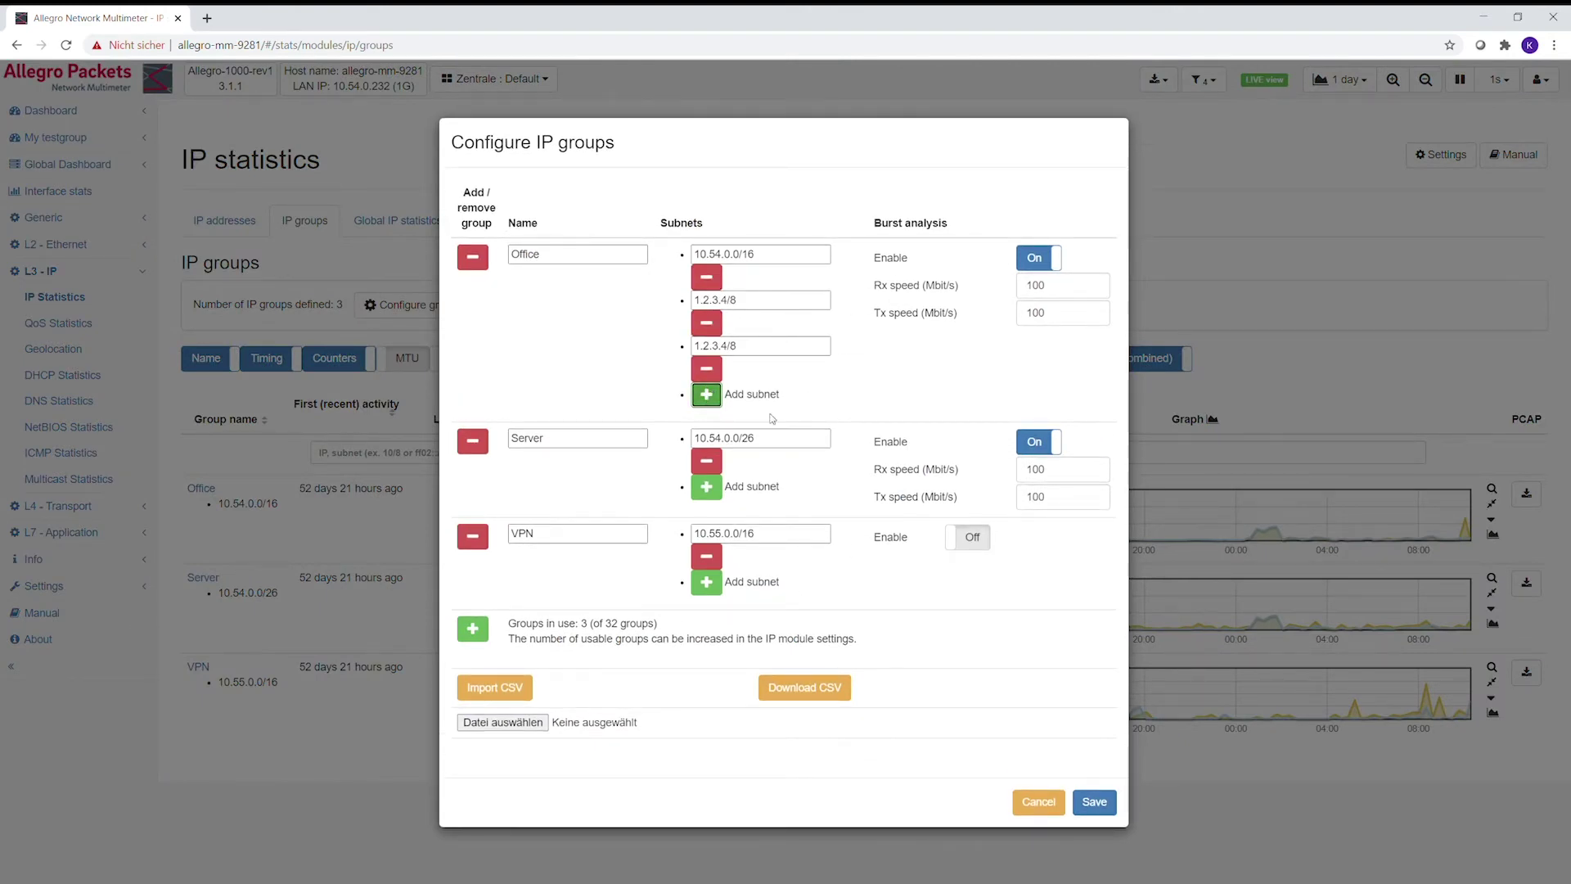
pyautogui.click(705, 328)
pyautogui.click(706, 346)
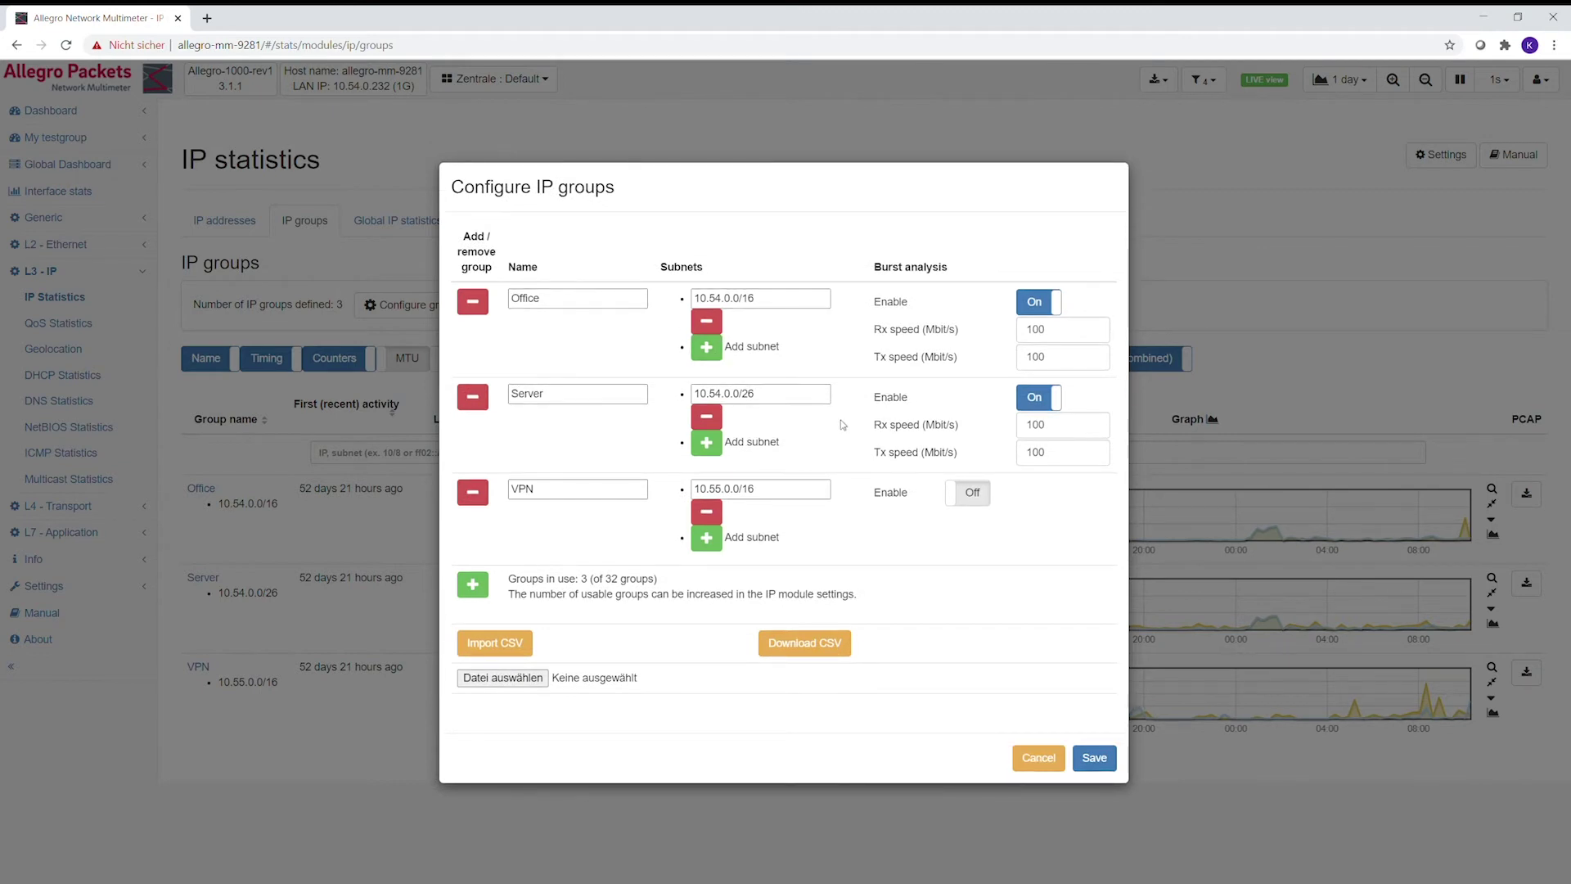
pyautogui.click(1029, 756)
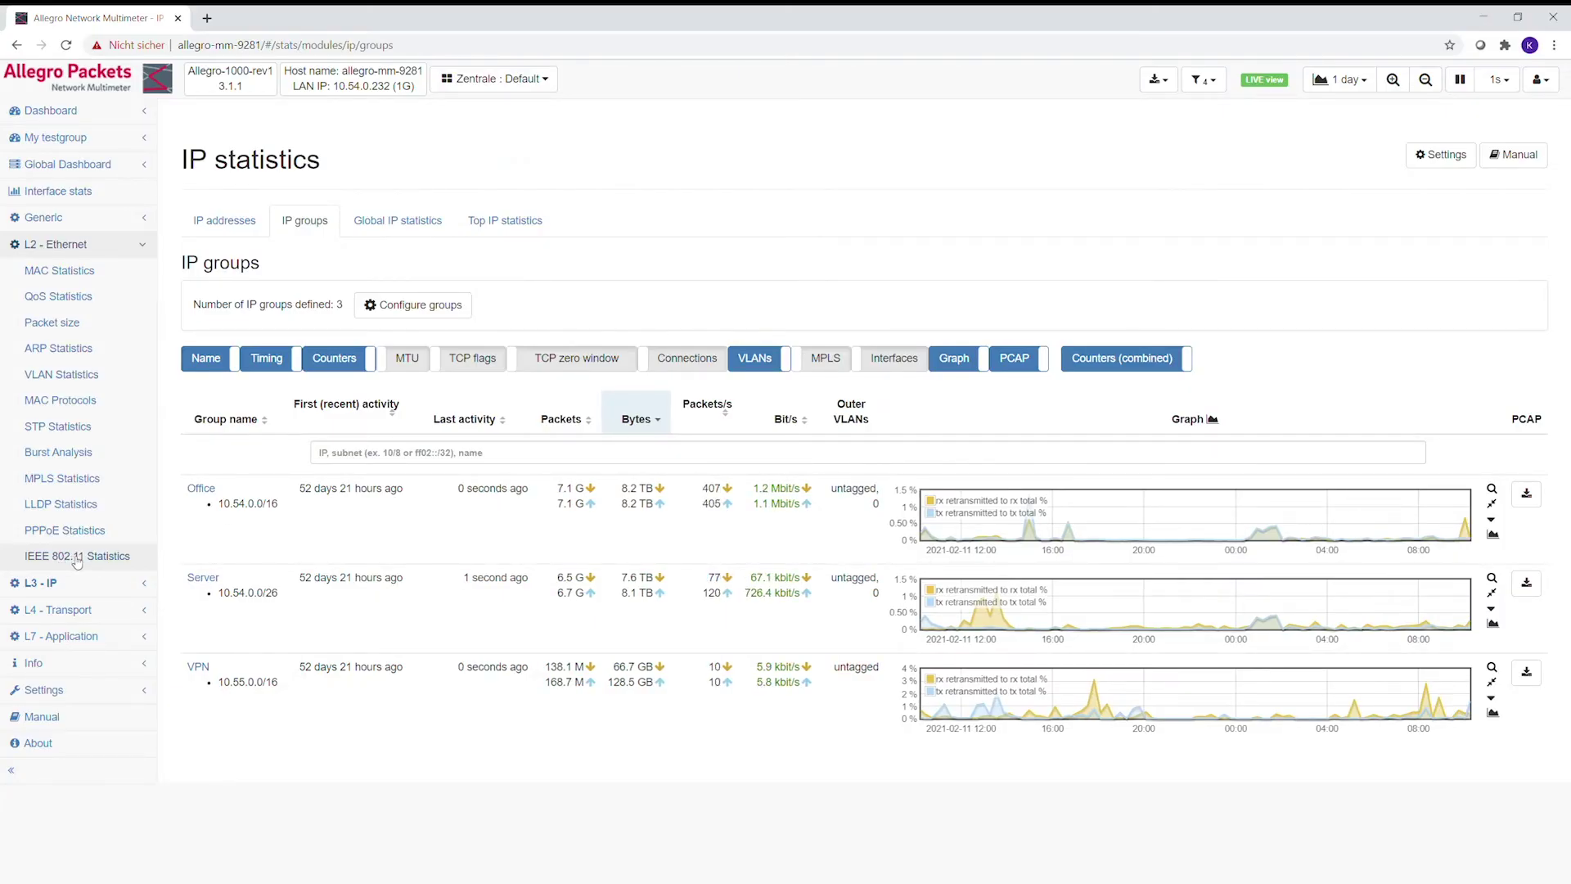
# Open the IEEE 802.11 statistics of the Ethernet layer
pyautogui.click(77, 556)
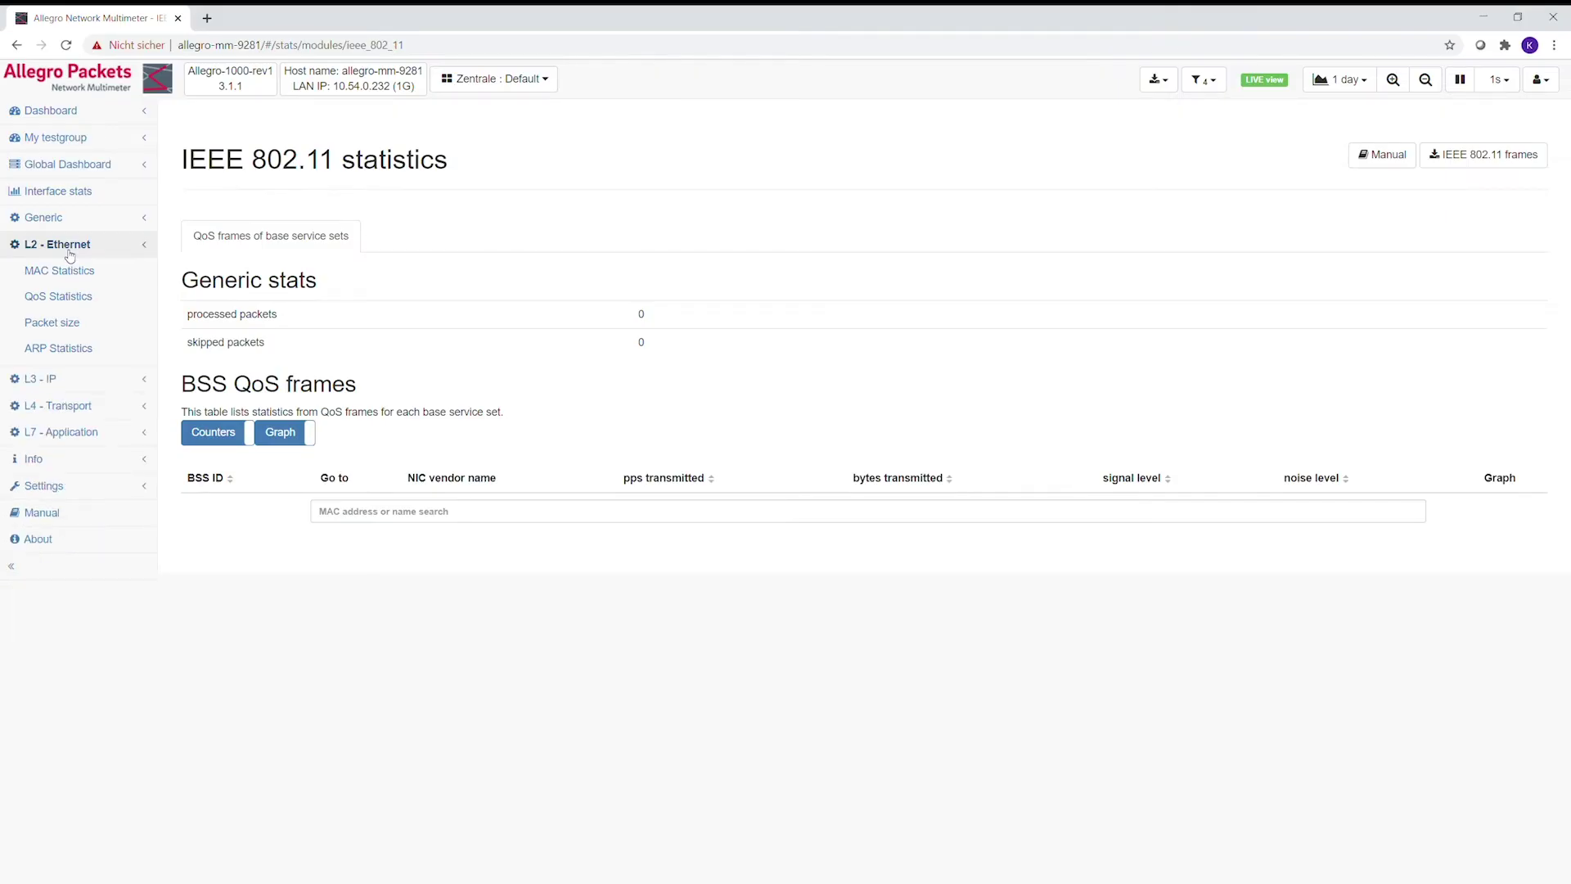
pyautogui.click(69, 256)
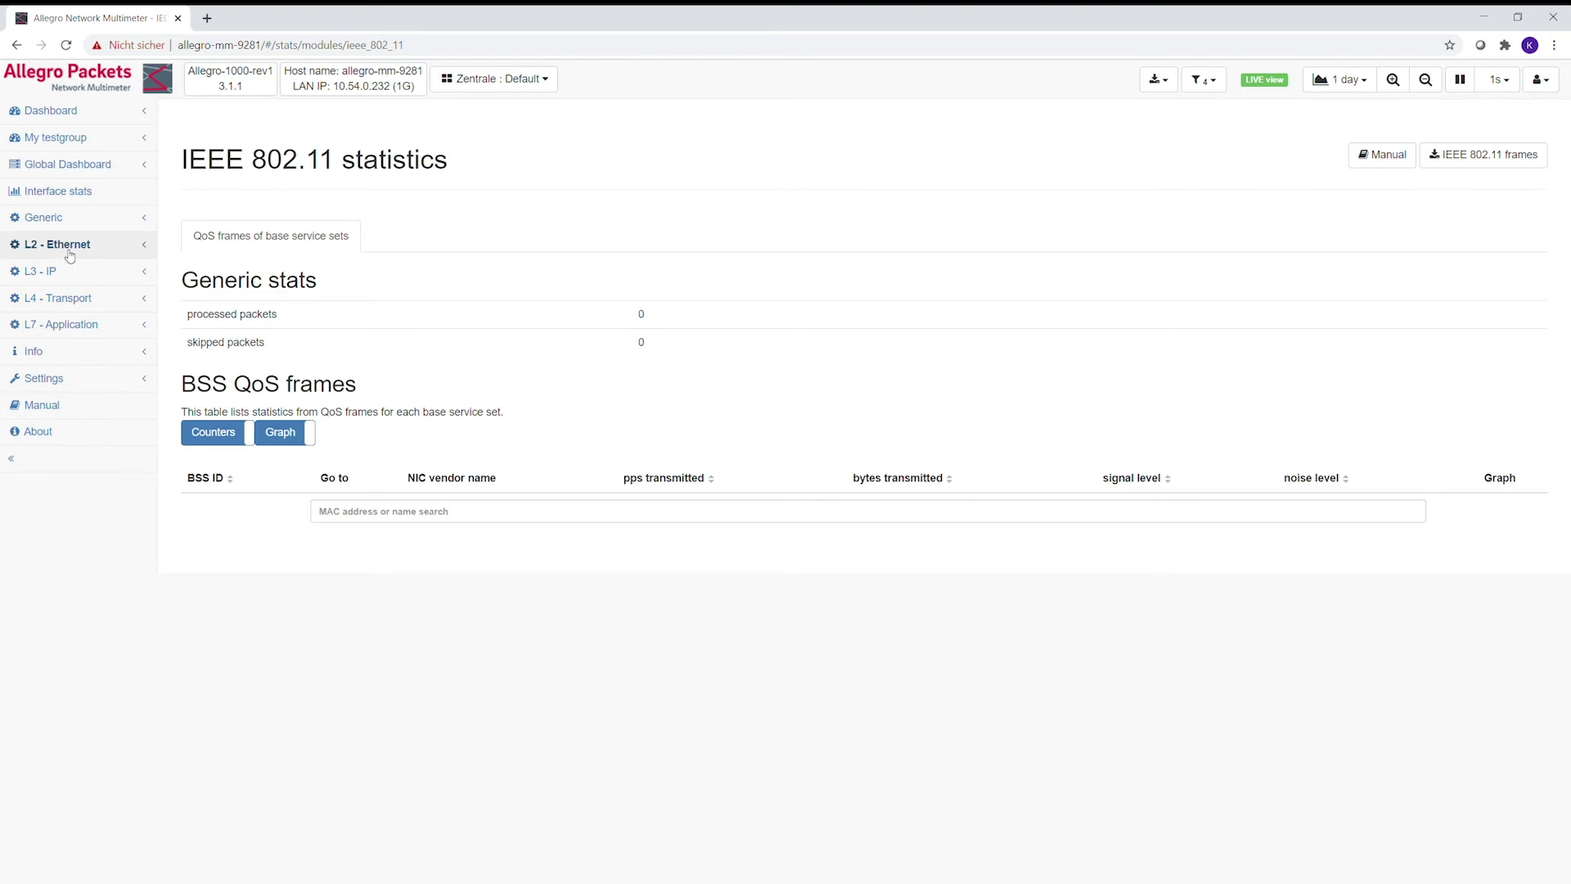
# Start a new snapshot length filter rule for the packet ring buffer with the condition SSL after handshake
pyautogui.click(51, 217)
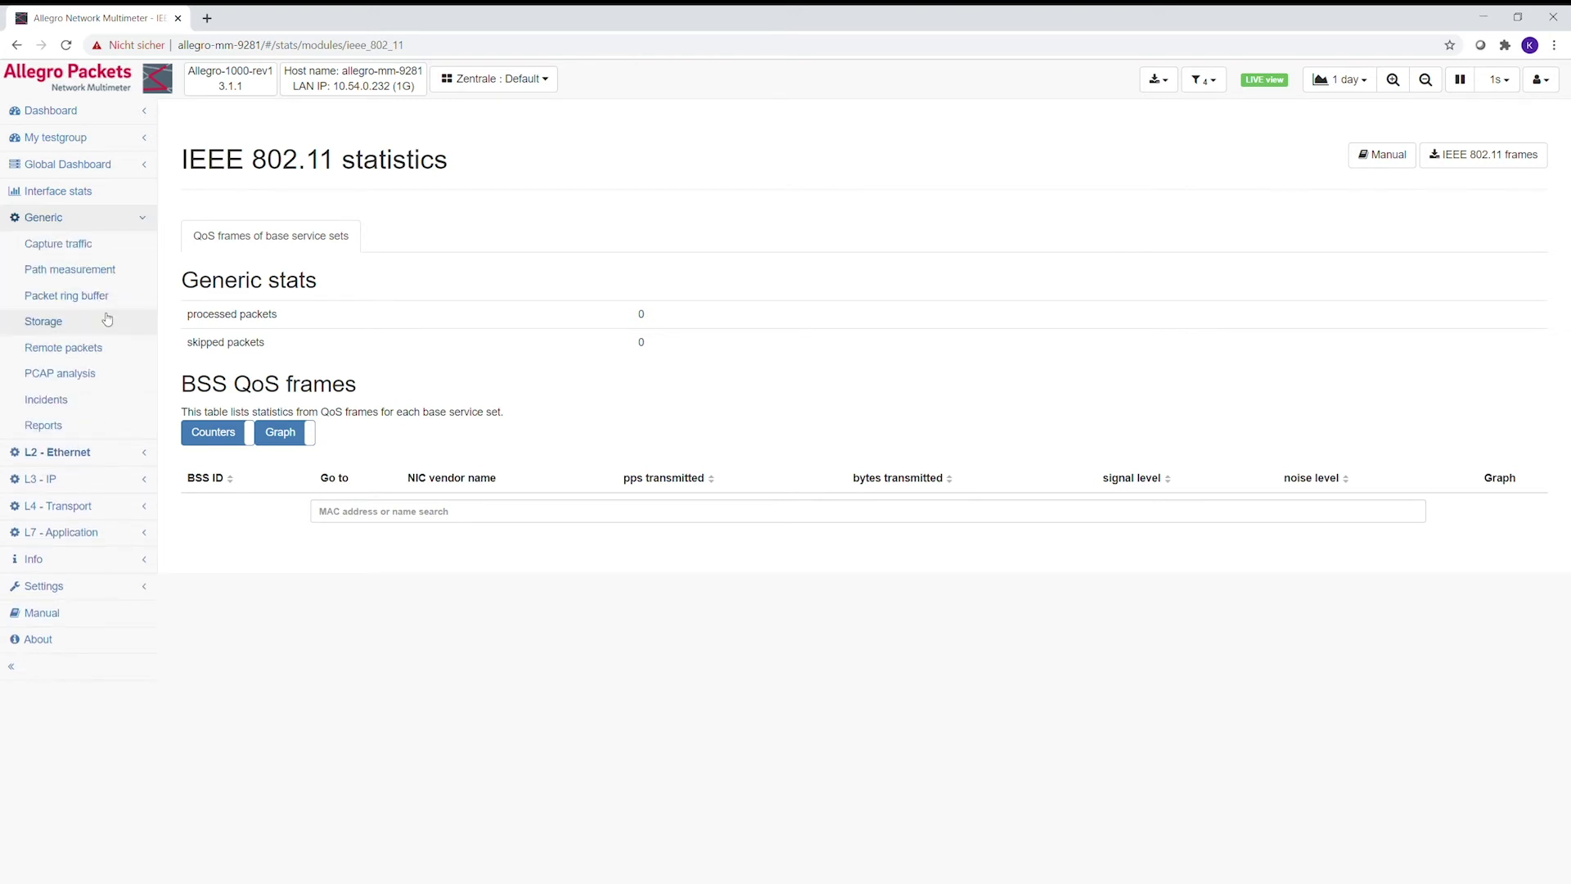
pyautogui.click(106, 295)
pyautogui.scroll(-4, 558, 473)
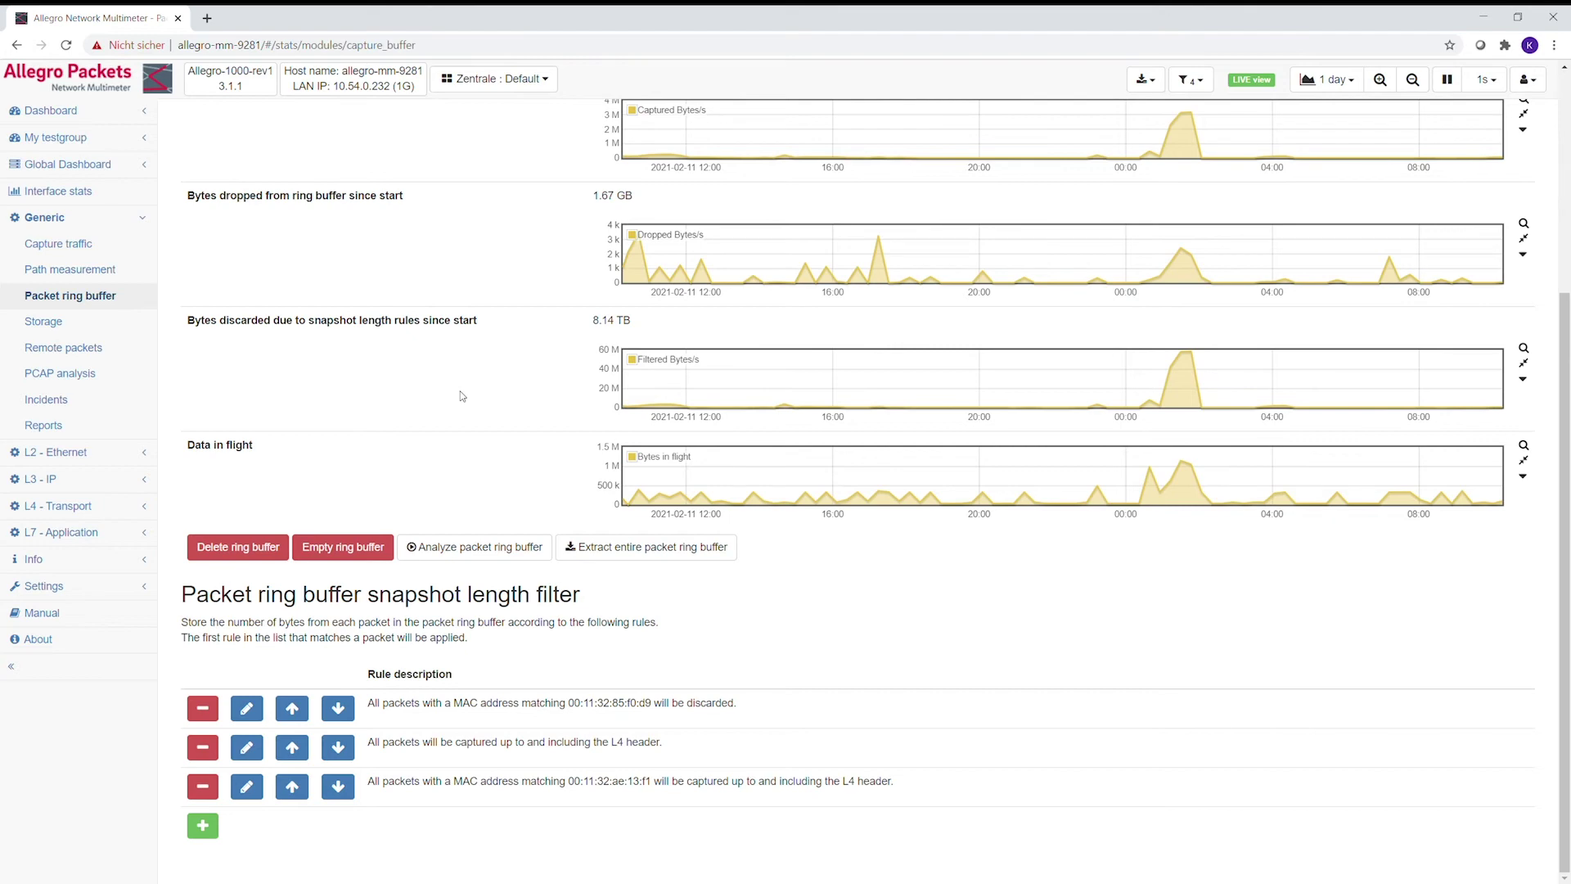
pyautogui.click(196, 823)
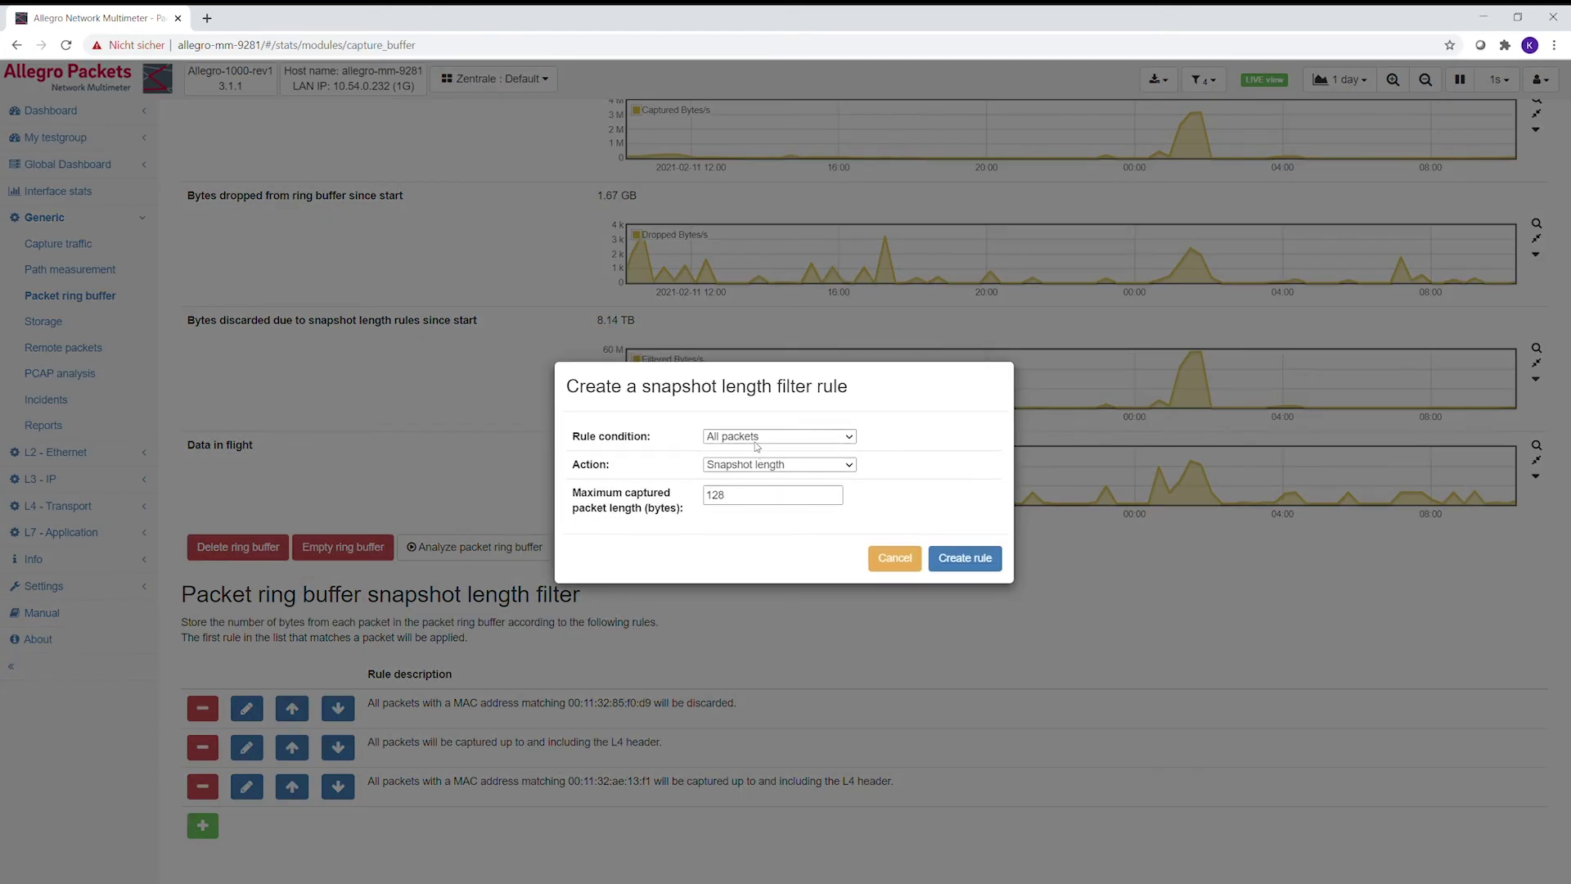
pyautogui.click(783, 594)
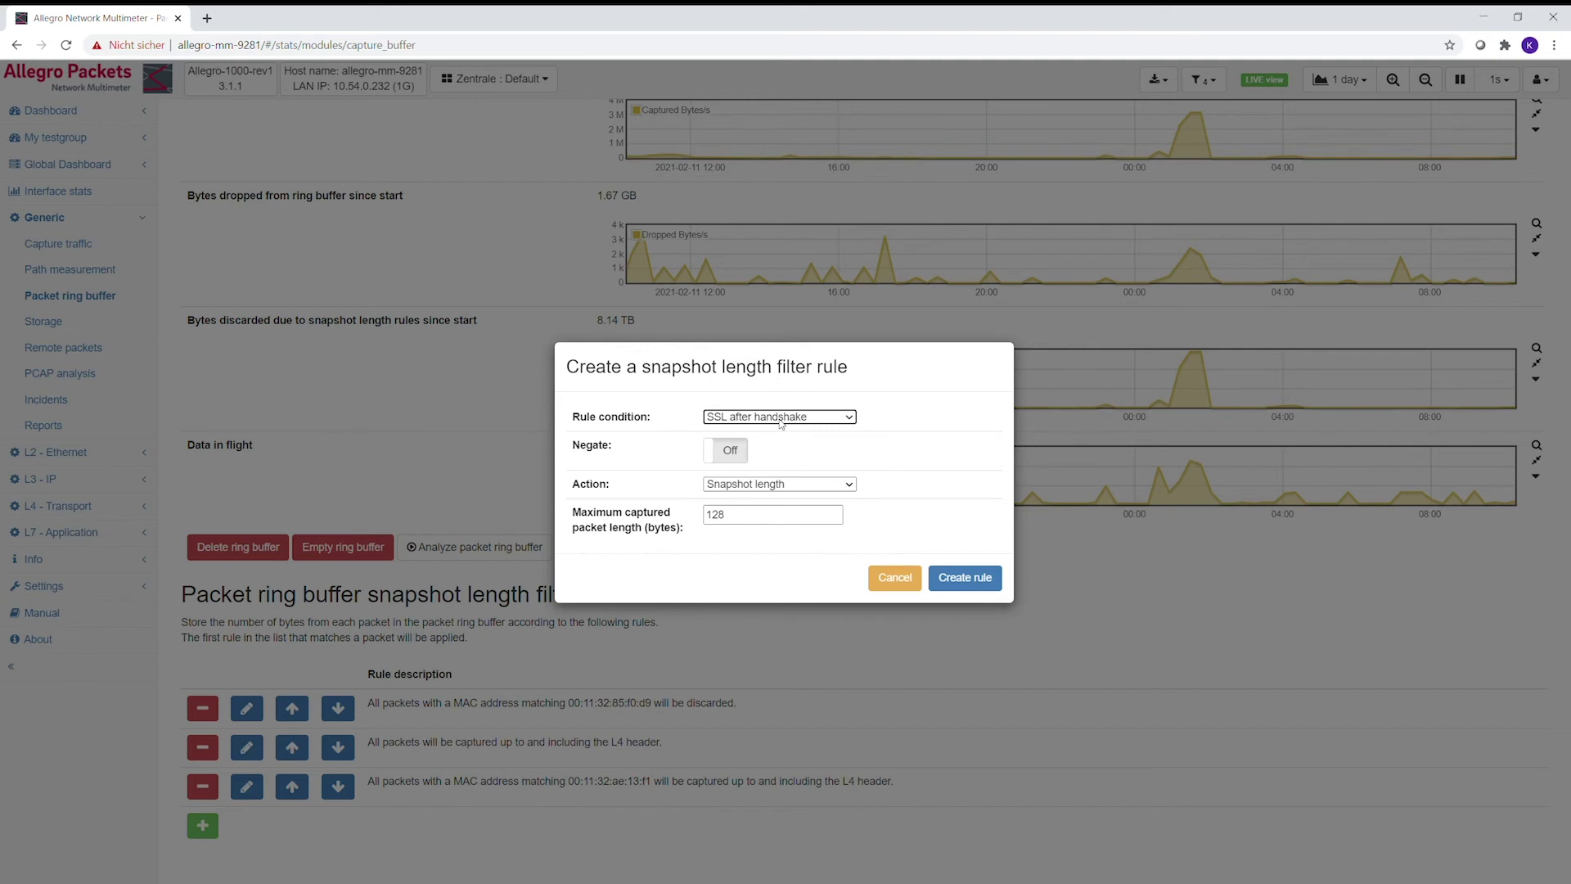
# Set the rule's action to Header + data, capturing up to the L3 + L4 header, and create the rule
pyautogui.click(802, 485)
pyautogui.click(787, 543)
pyautogui.click(789, 542)
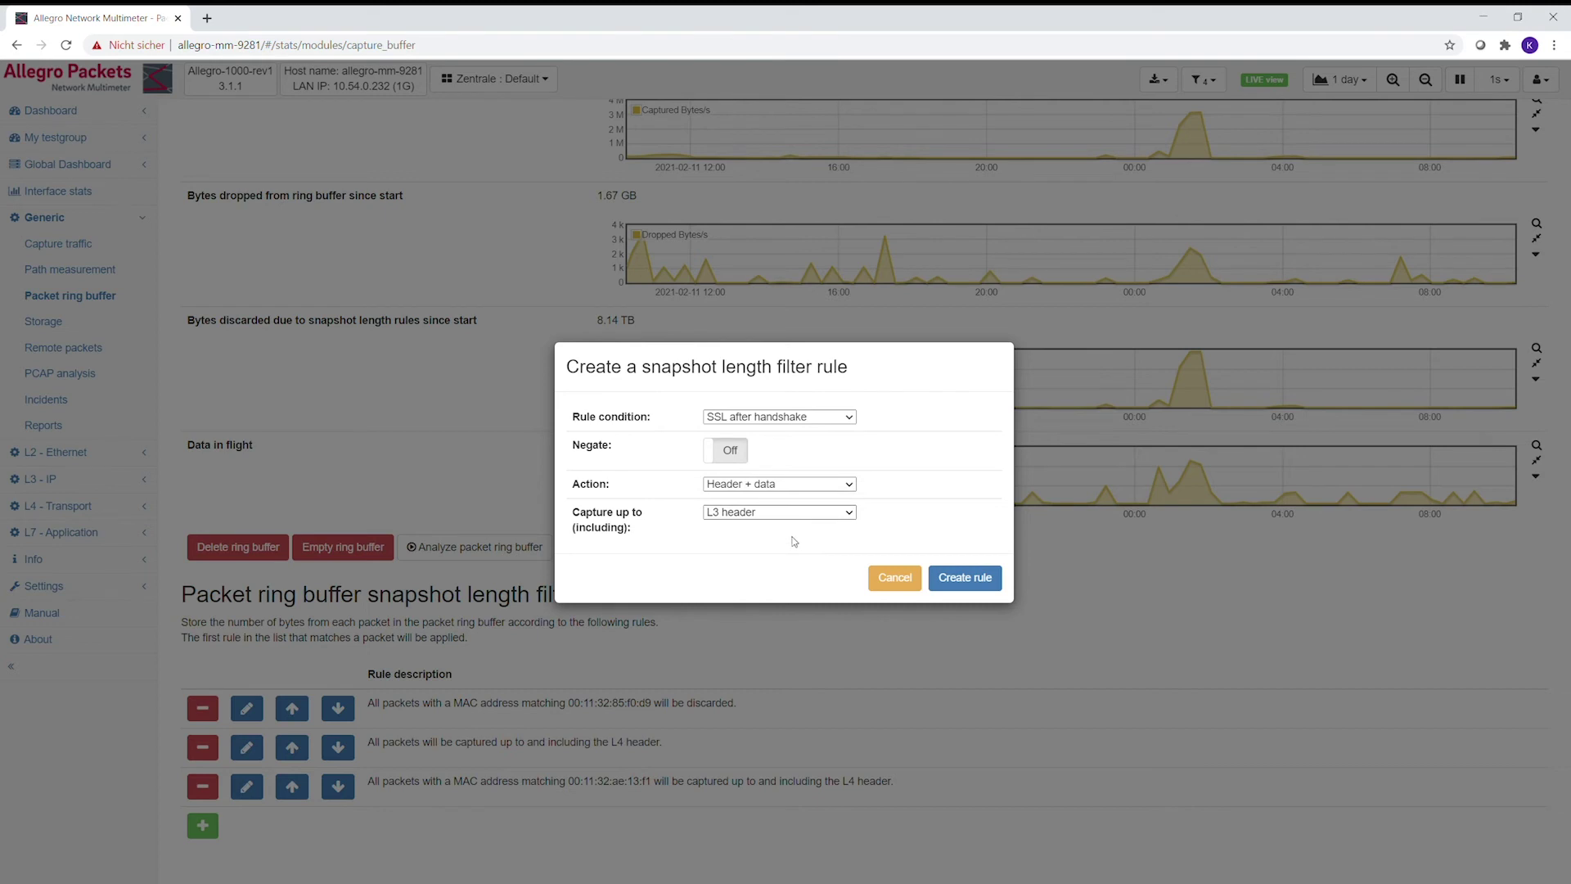
pyautogui.press('Down')
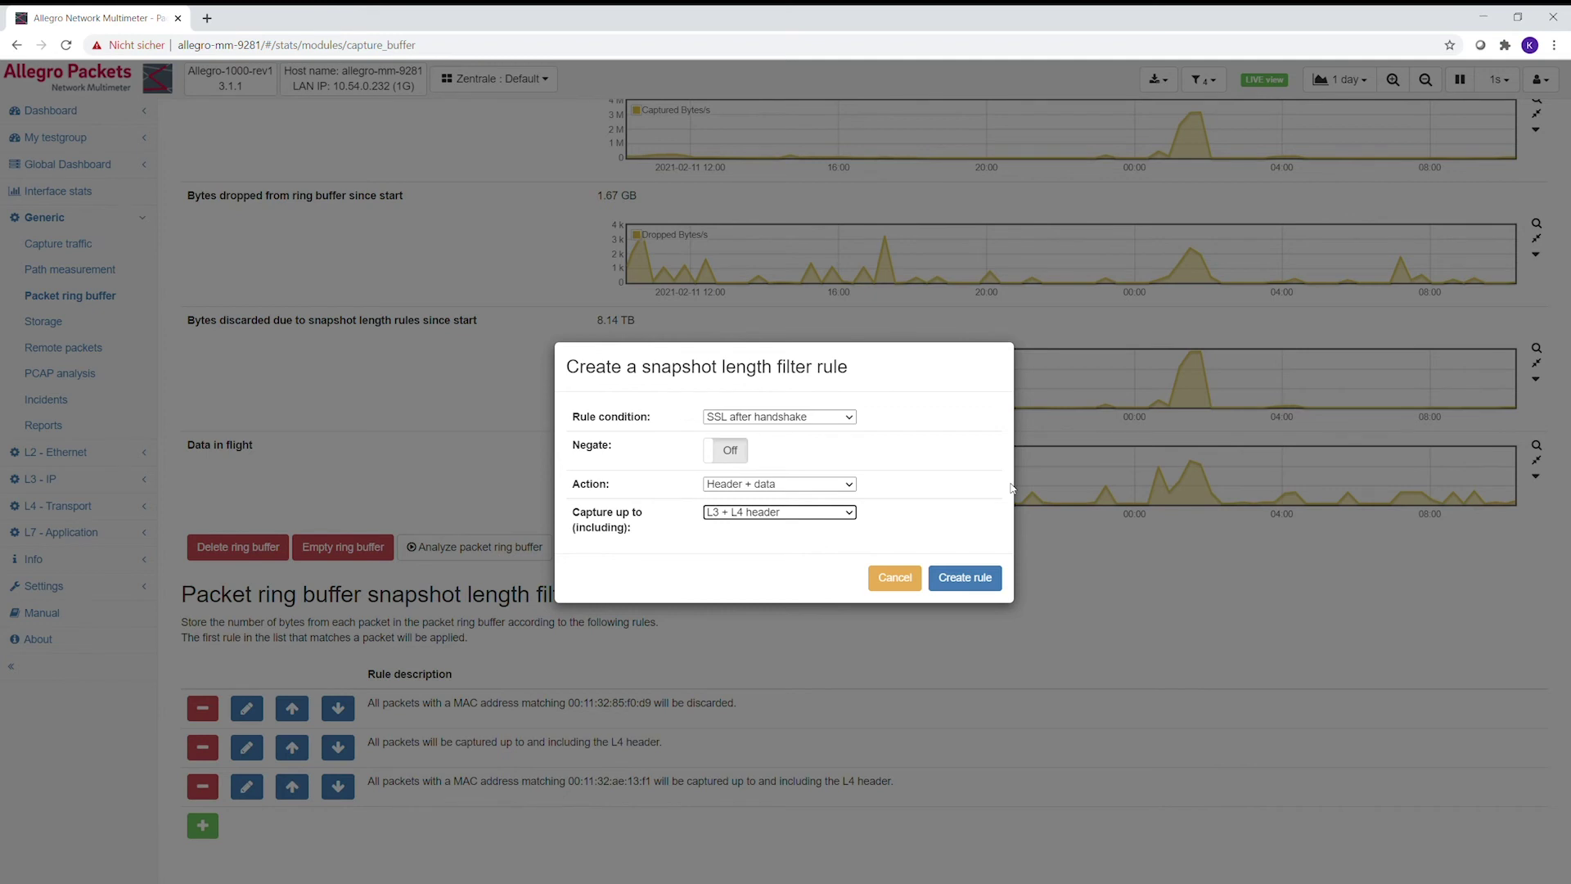
pyautogui.click(966, 578)
pyautogui.scroll(-1, 605, 818)
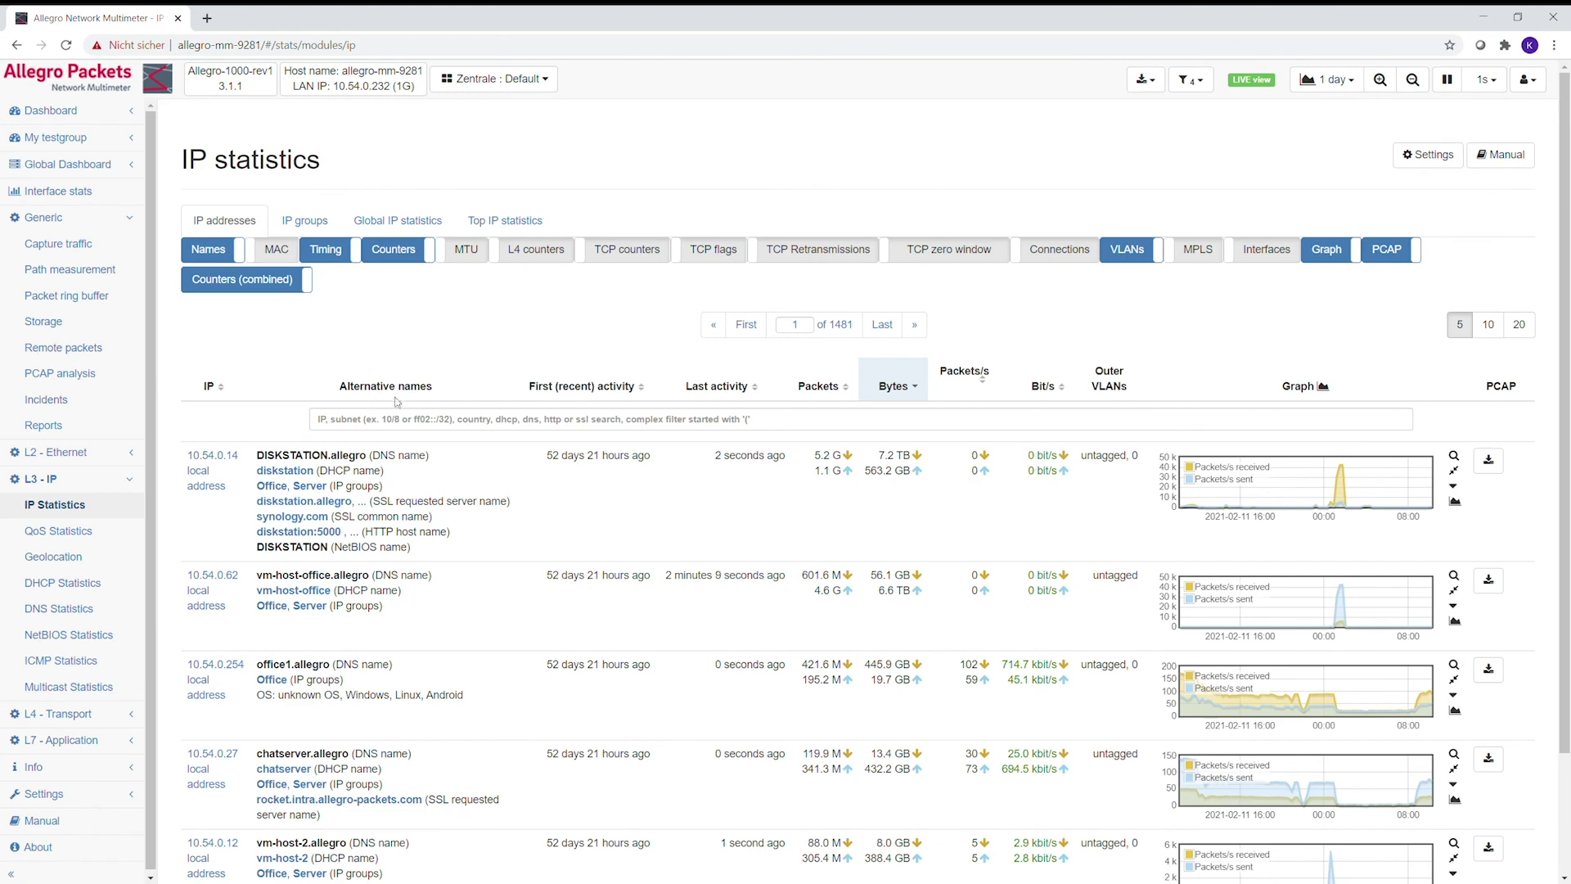
# List the connections of IP 10.54.0.14 with the TCP flags columns shown, sorted by TCP SYNs
pyautogui.click(212, 455)
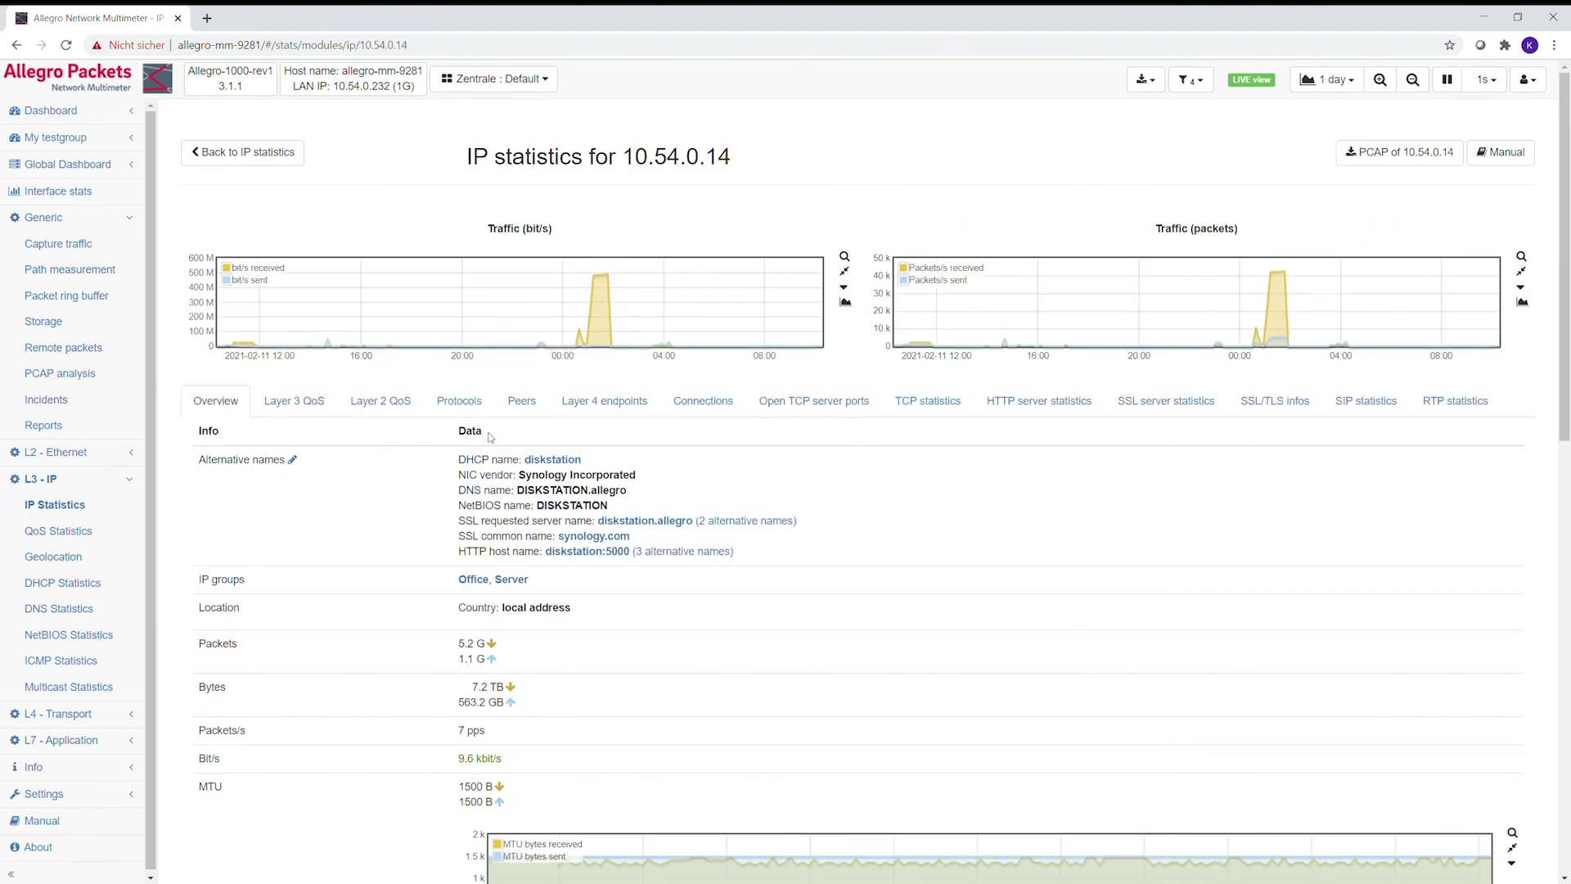
pyautogui.click(703, 401)
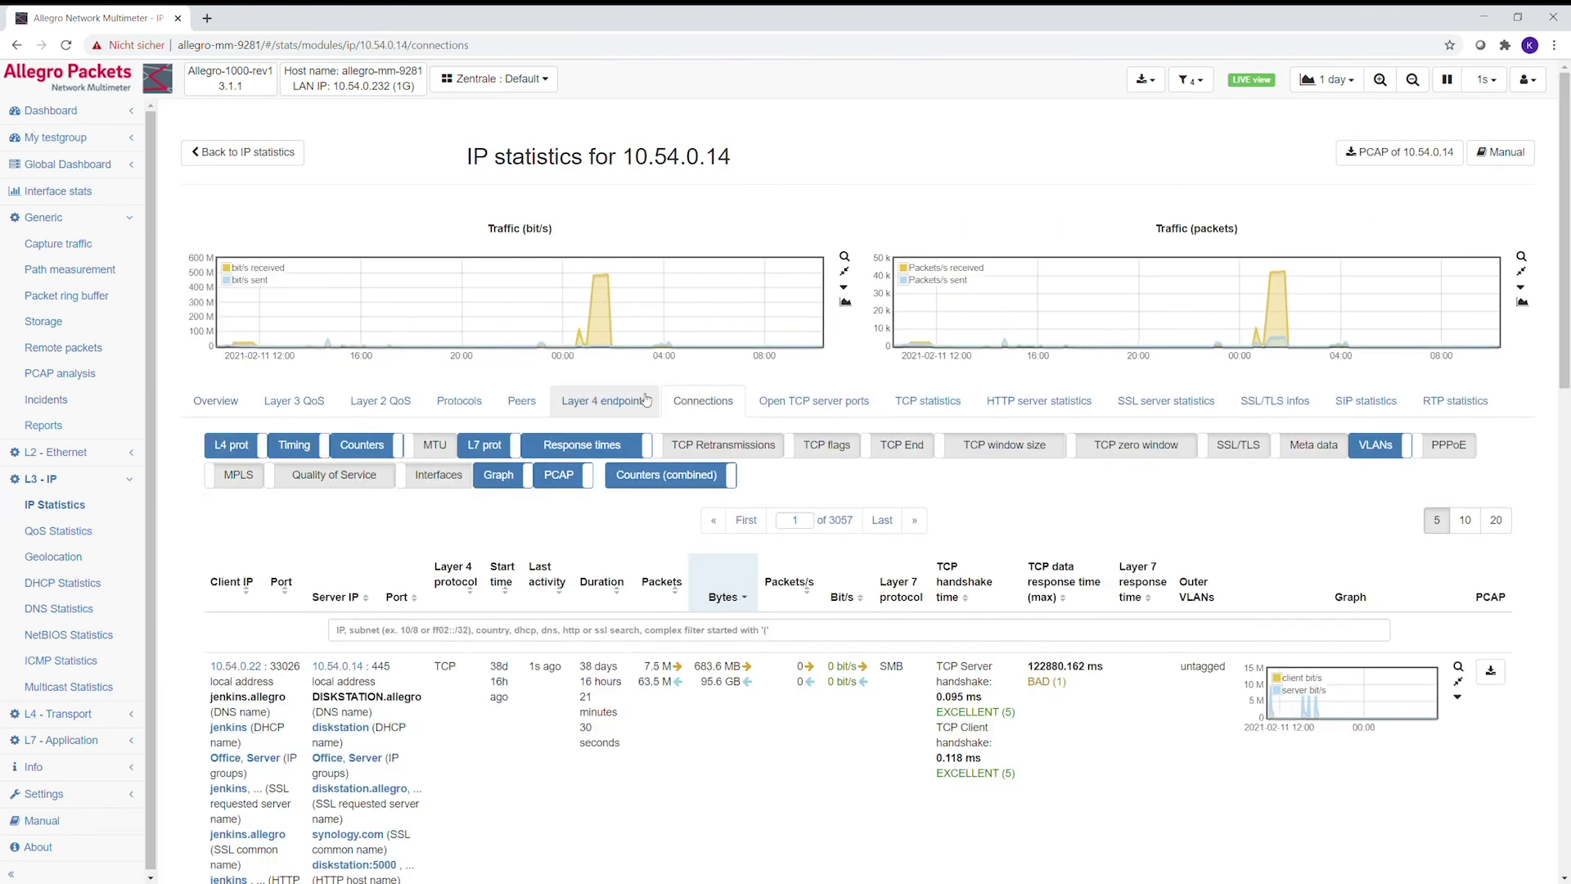
pyautogui.click(826, 450)
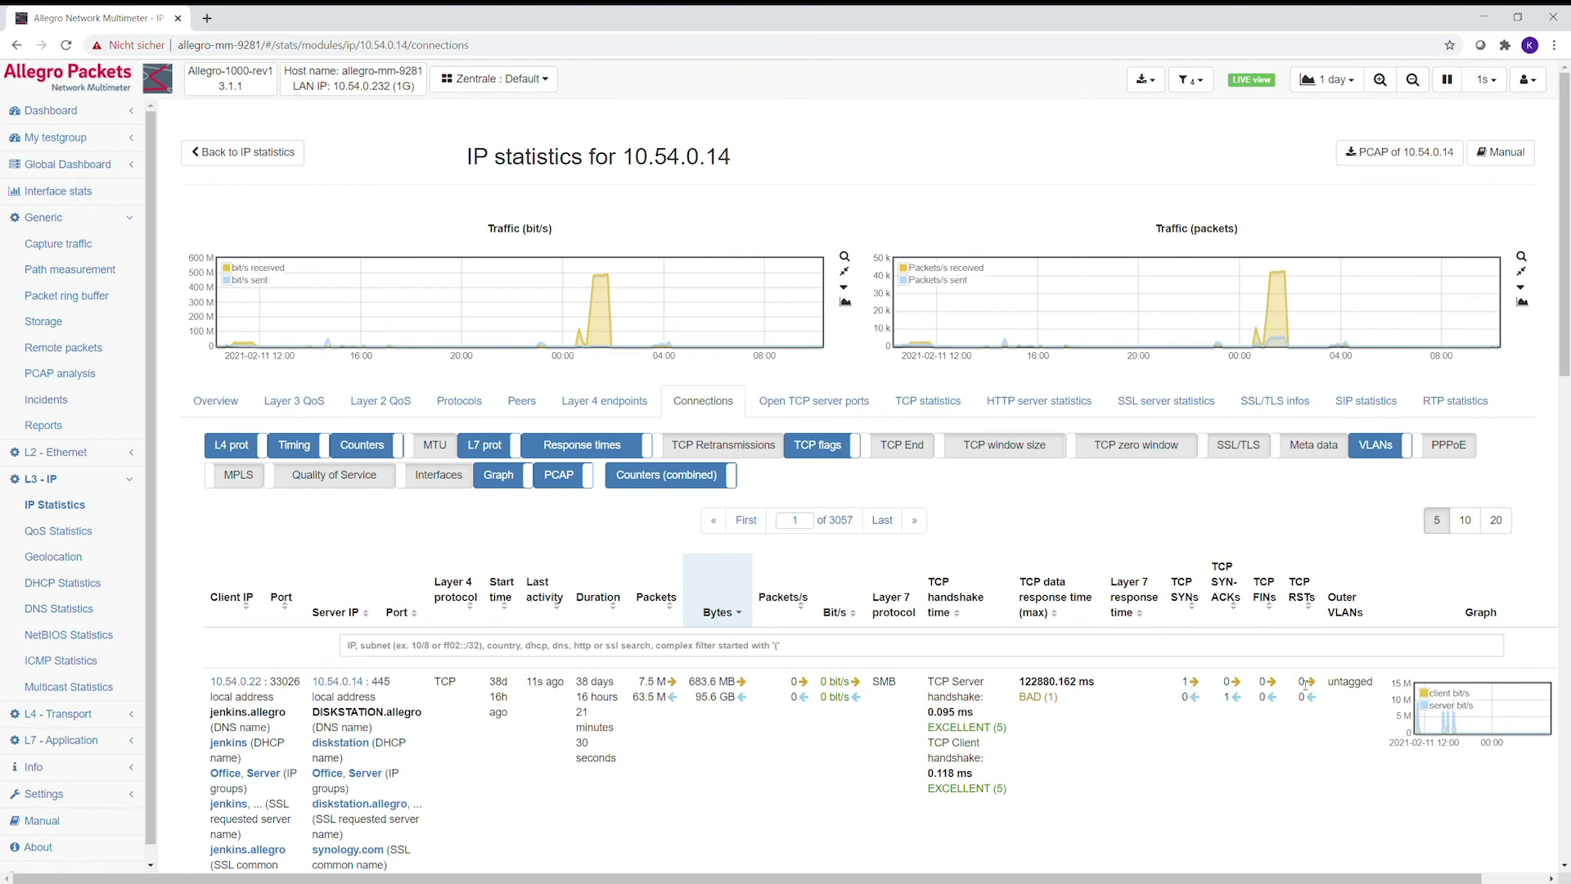
pyautogui.click(1190, 599)
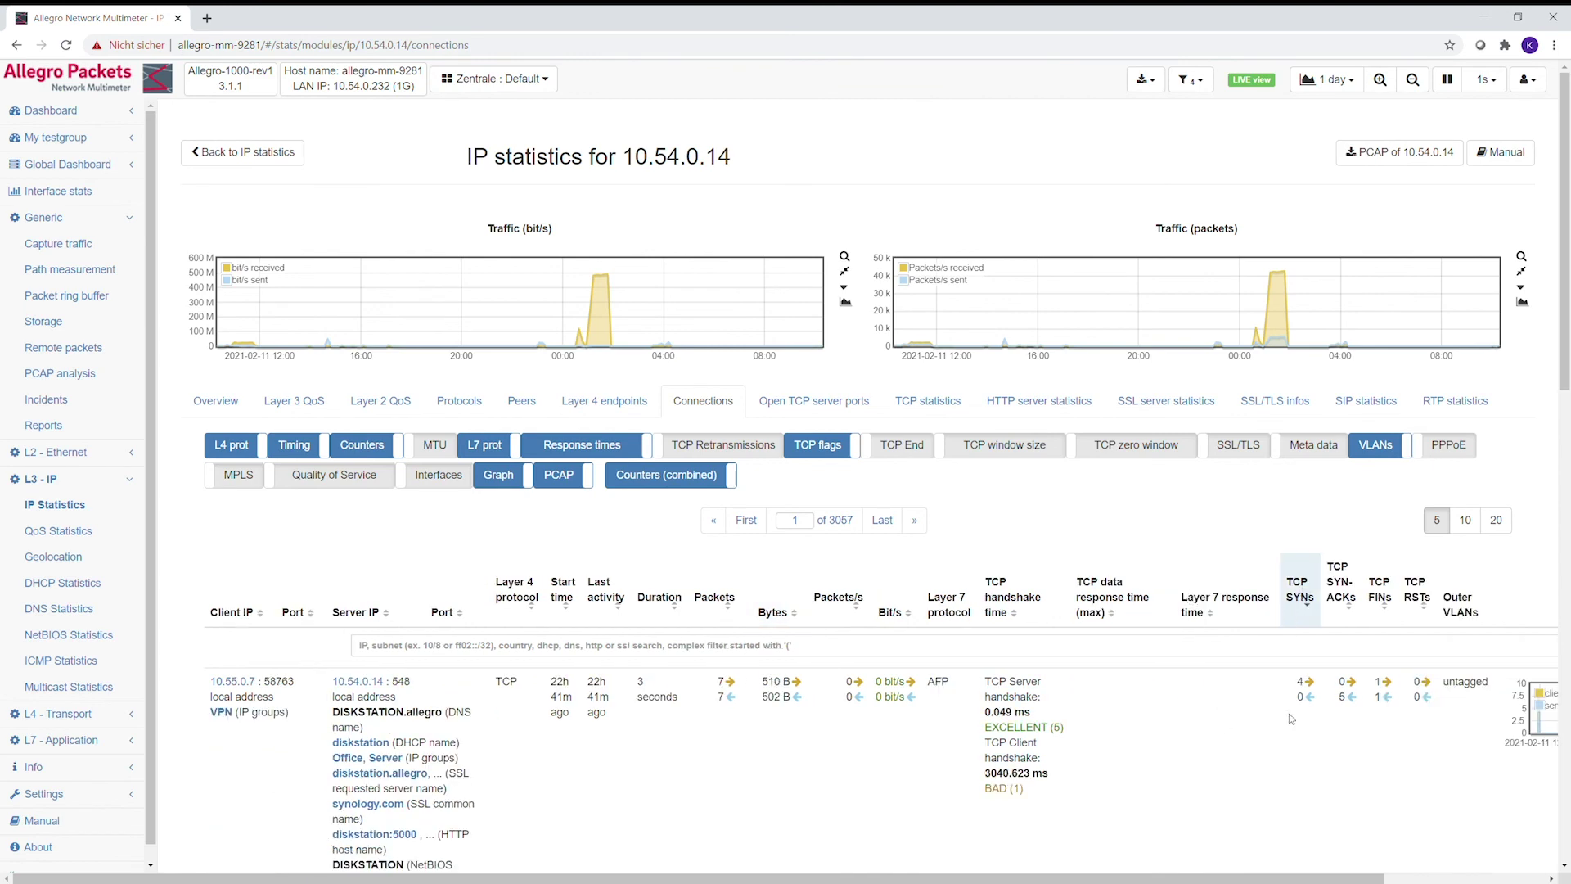
pyautogui.scroll(-2, 1264, 724)
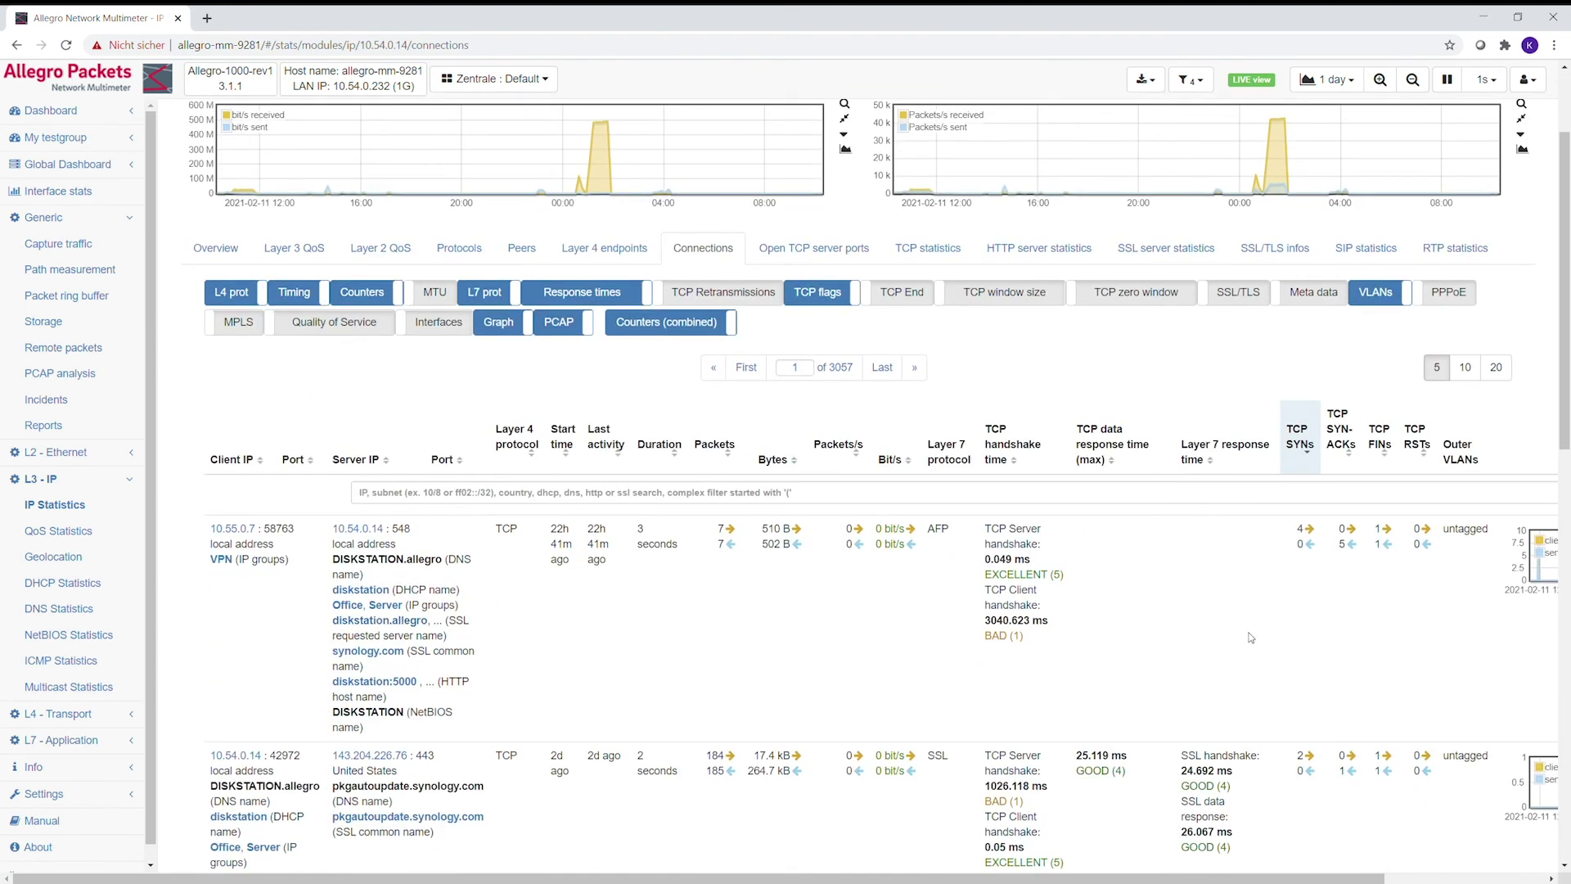